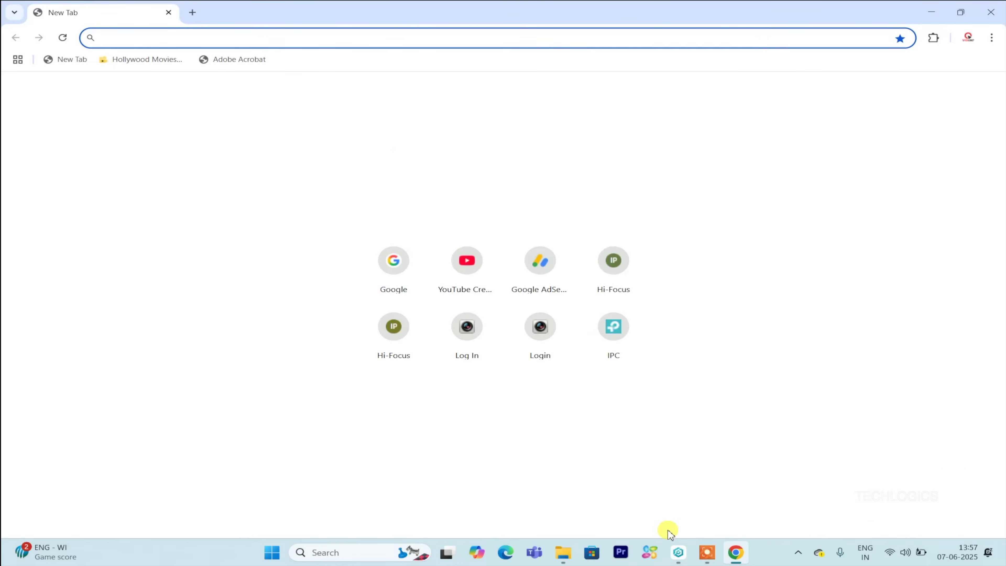
Bring VIGI Security Manager in front of Chrome, showing the discovered VIGI C230I Mini at 192.168.1.130.
left_click(677, 551)
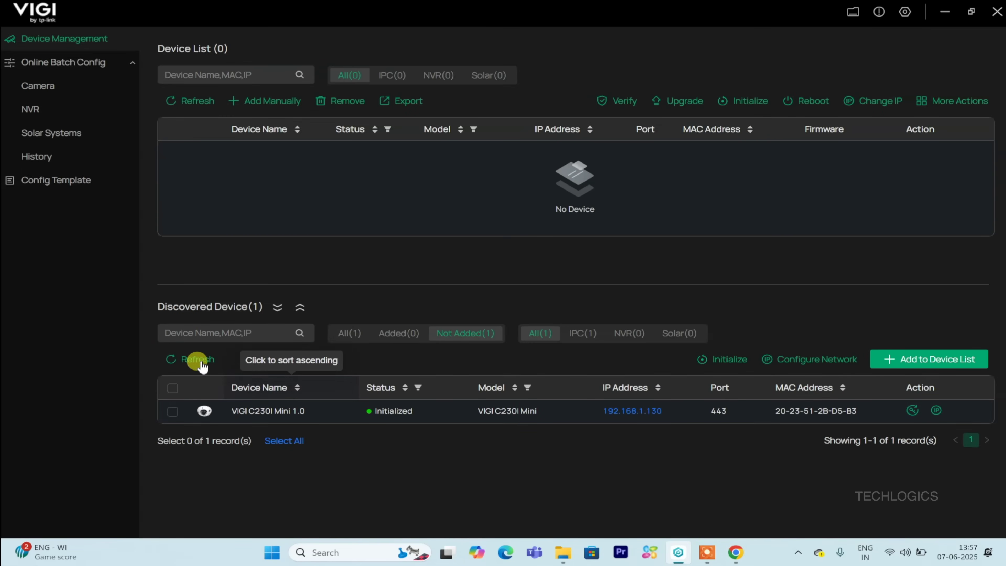
Refresh the discovered camera list so the VIGI C230I Mini shows as Initialized and not added.
left_click(191, 358)
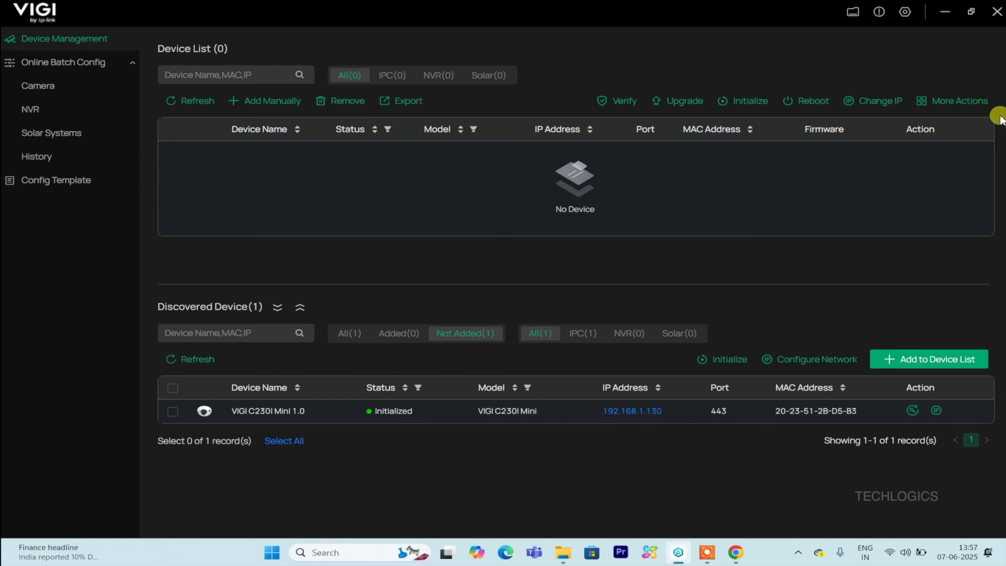
Minimize VIGI, open the DVR login page at 192.168.1.111 and enter the administrator user name.
left_click(945, 11)
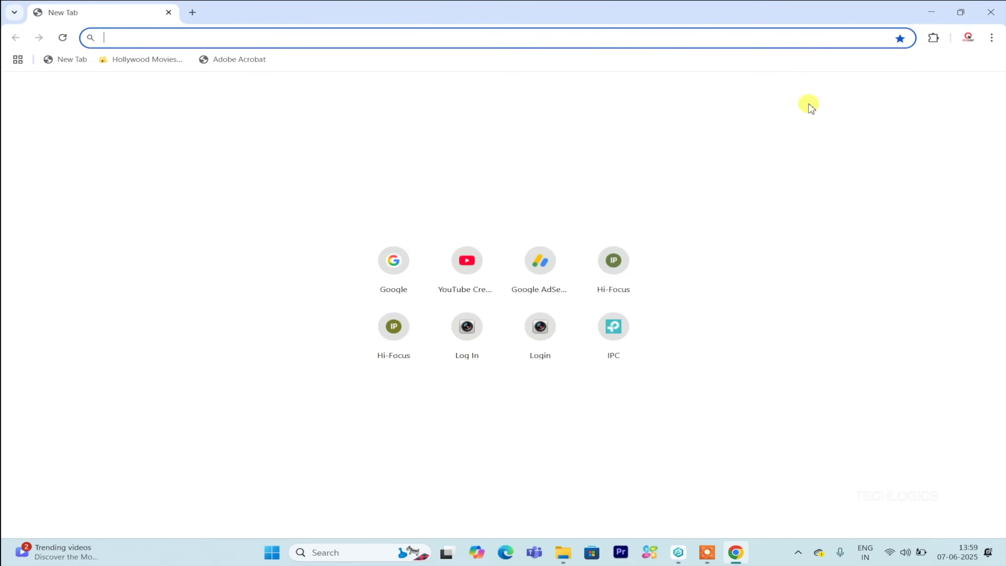
type("192.168.1.64")
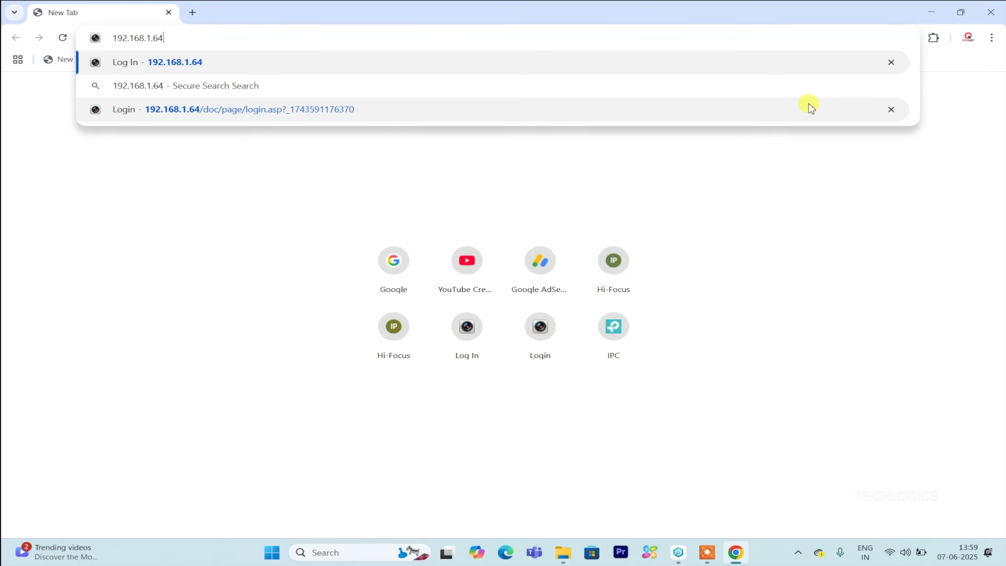
key("BackSpace")
key("BackSpace")
type("11")
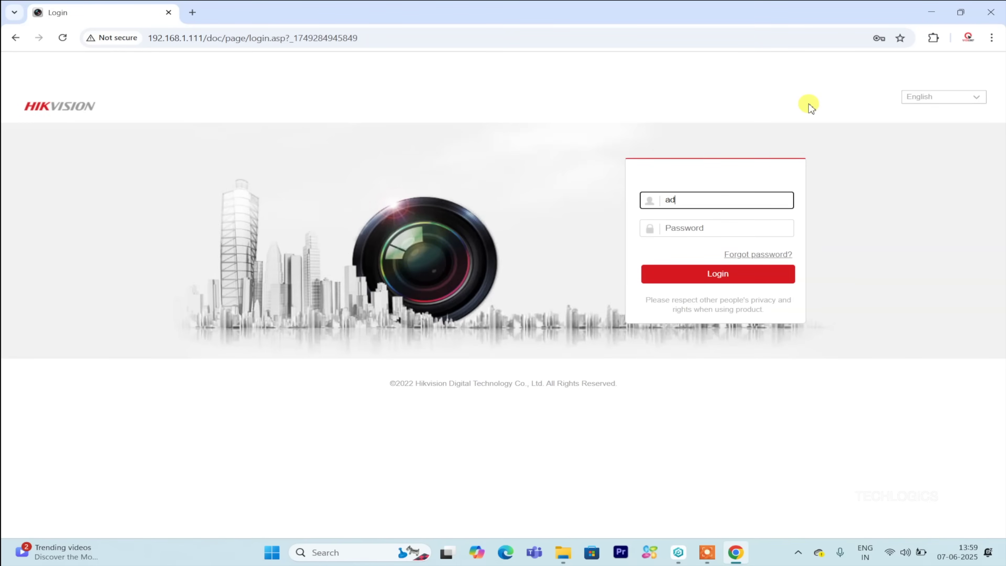
type("admin")
key("Tab")
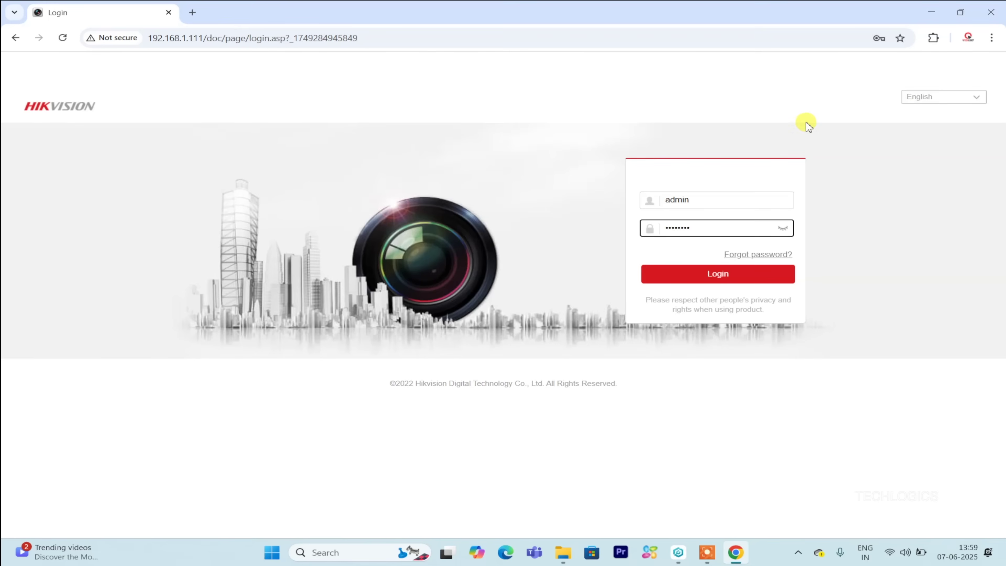
Log in to the DVR and set Live View to a 2x2 window layout.
left_click(751, 280)
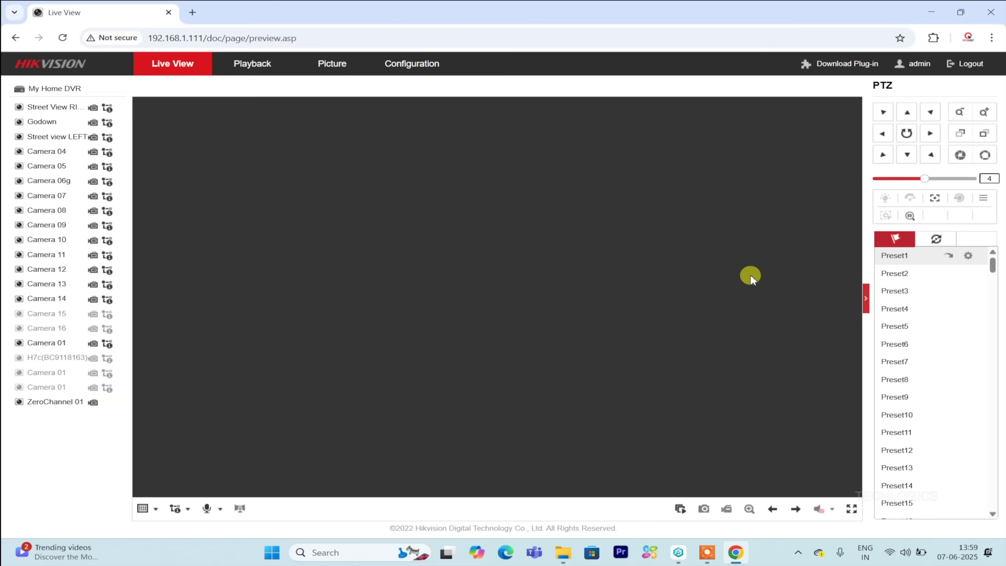
mouse_move(97, 126)
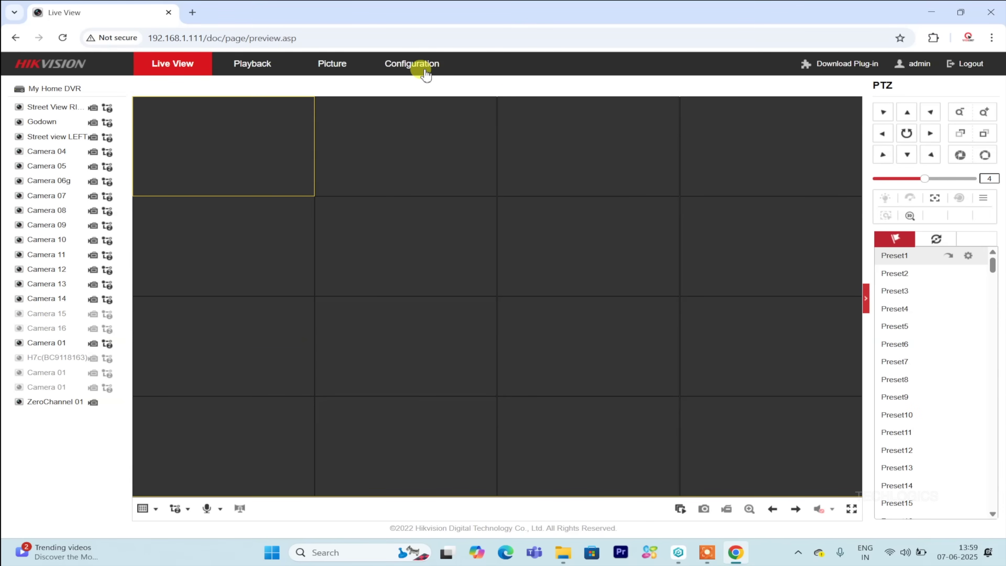
left_click(412, 64)
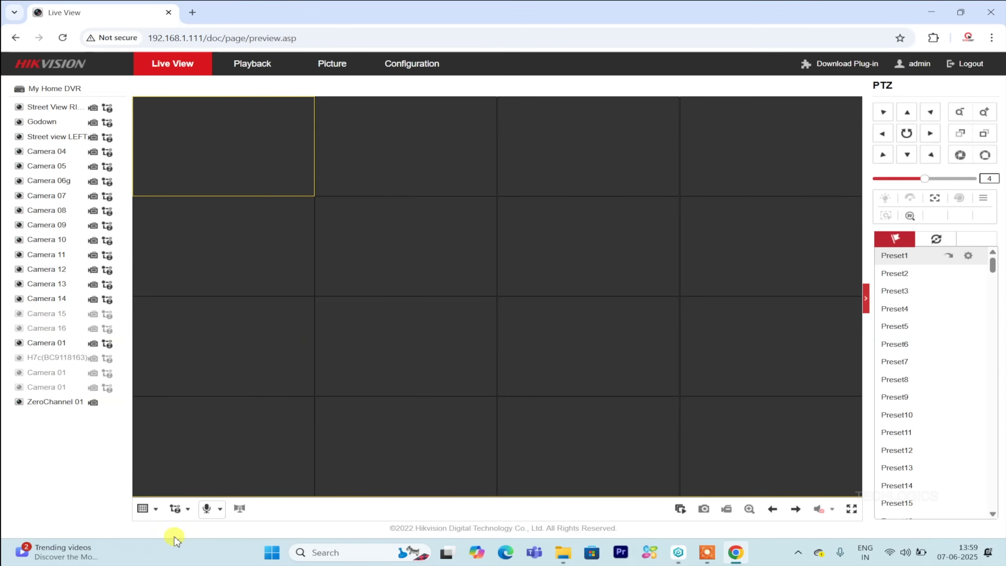
left_click(142, 509)
left_click(161, 527)
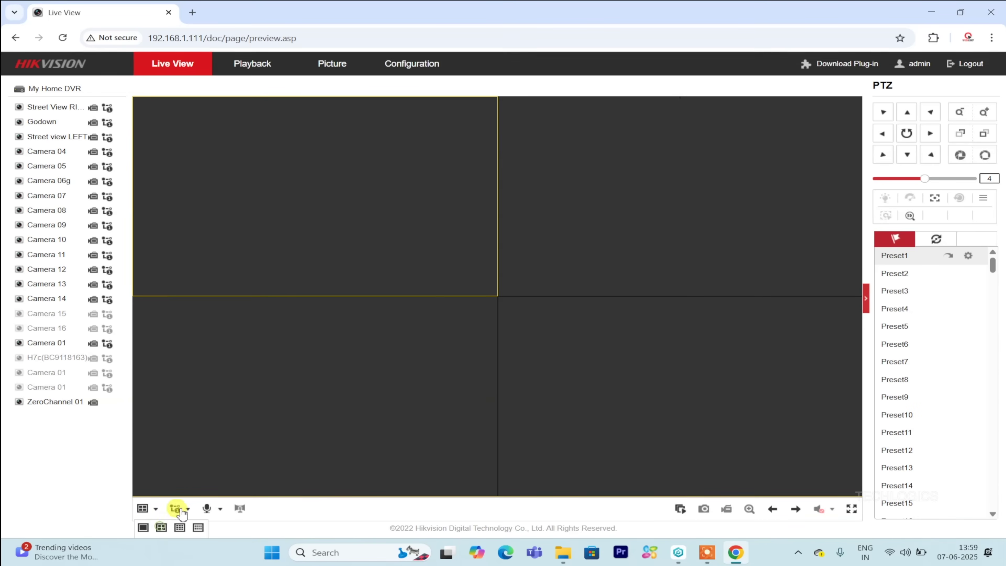
left_click(681, 511)
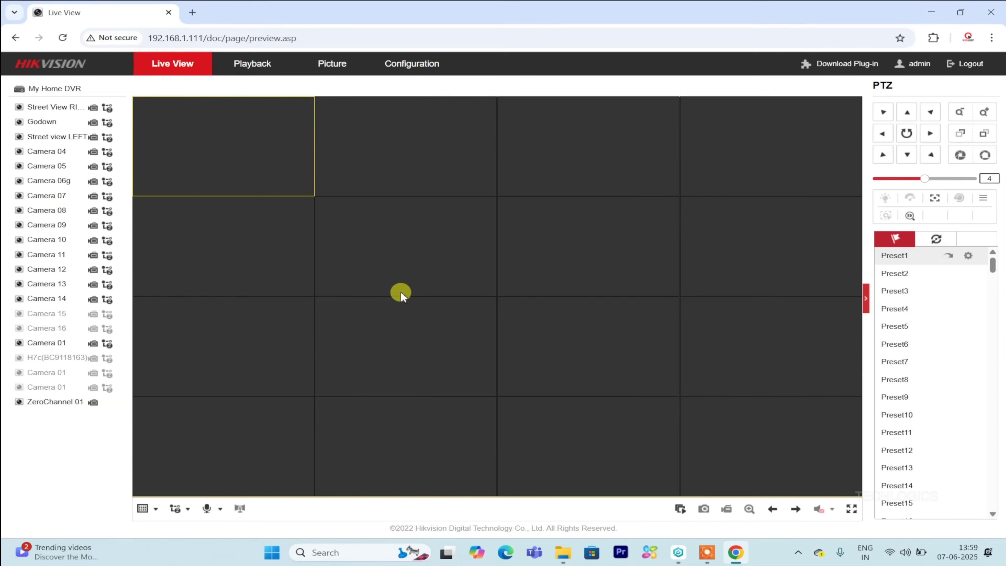
left_click(143, 509)
left_click(161, 527)
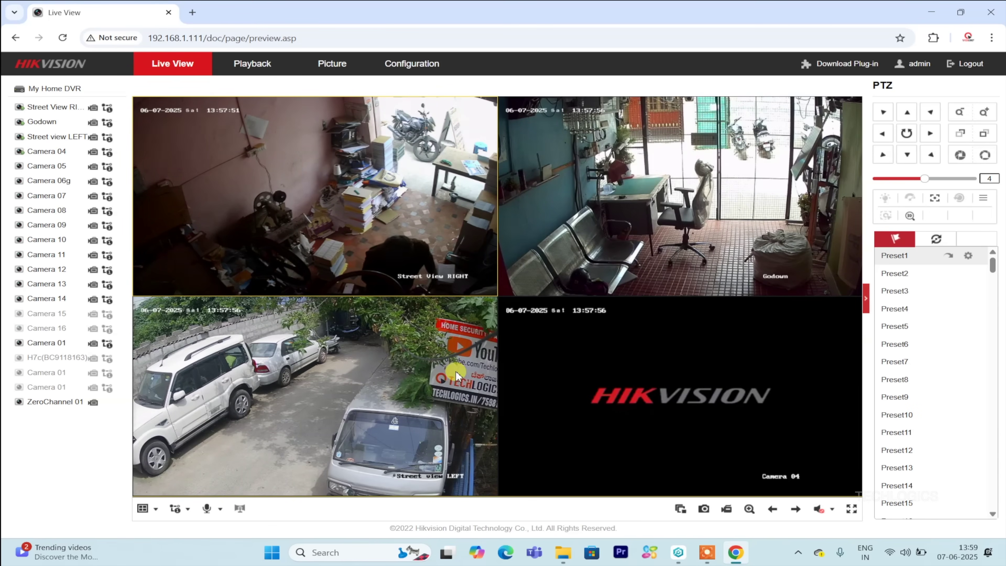
Play a Camera 05 stream, then stop all live previews.
left_click(107, 167)
left_click(78, 163)
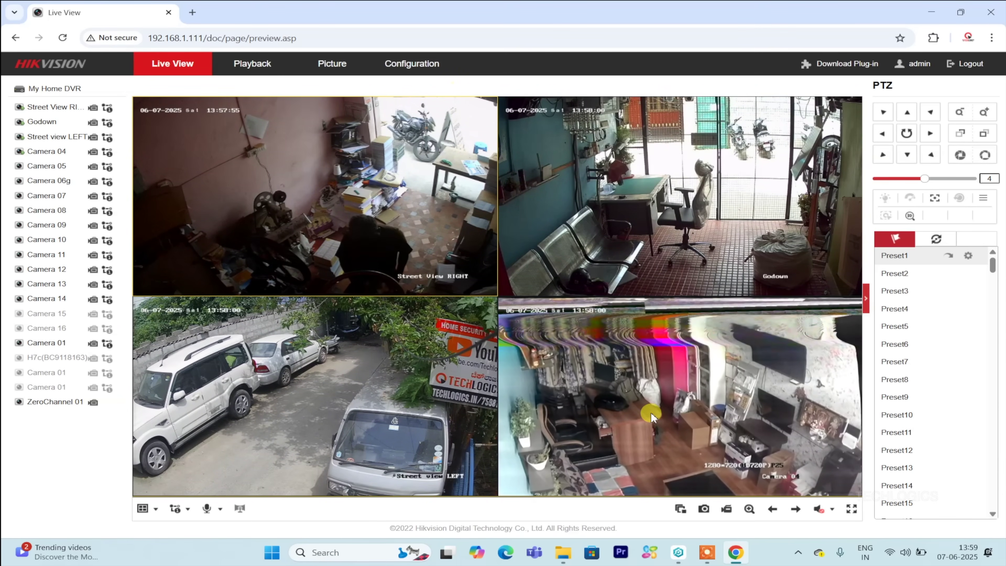
left_click(680, 509)
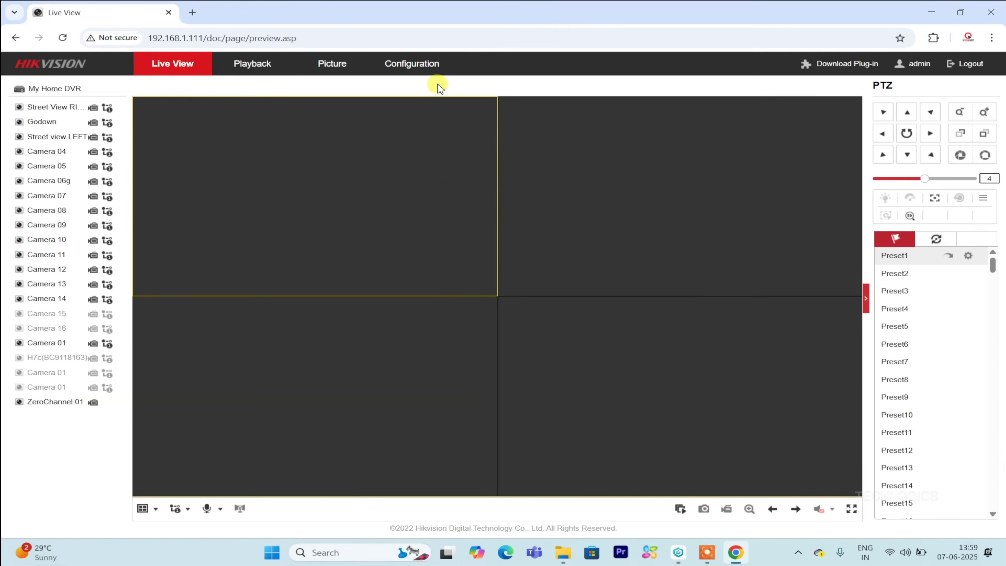
Delete the offline D4 IP channel at 192.168.1.101 in Camera Management, leaving three channels.
left_click(414, 64)
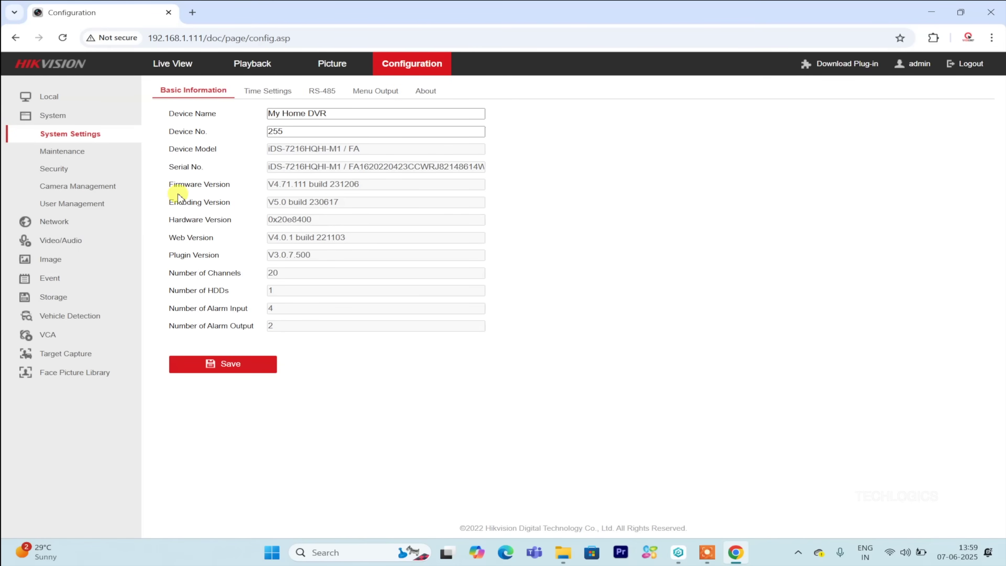
left_click(106, 187)
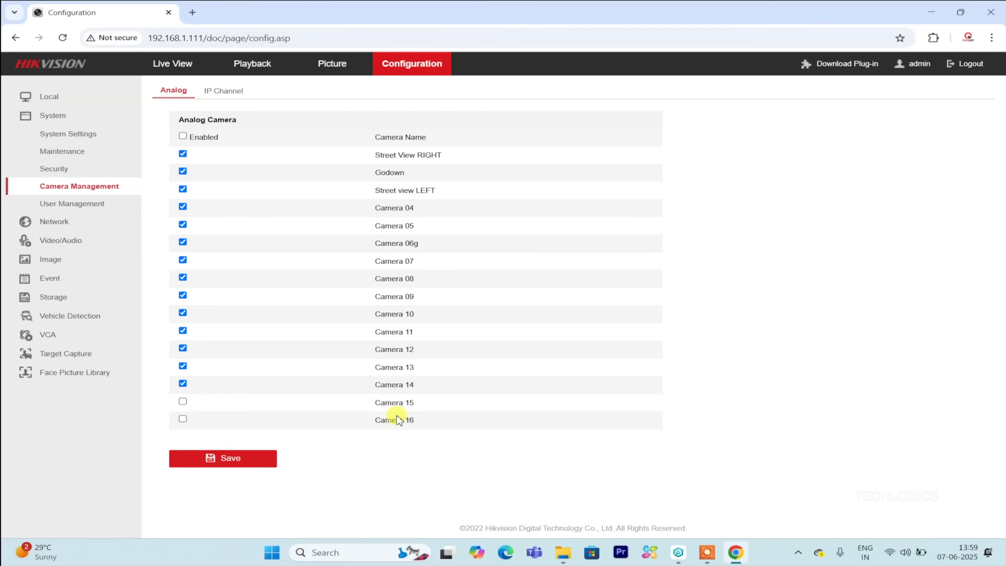
left_click(222, 91)
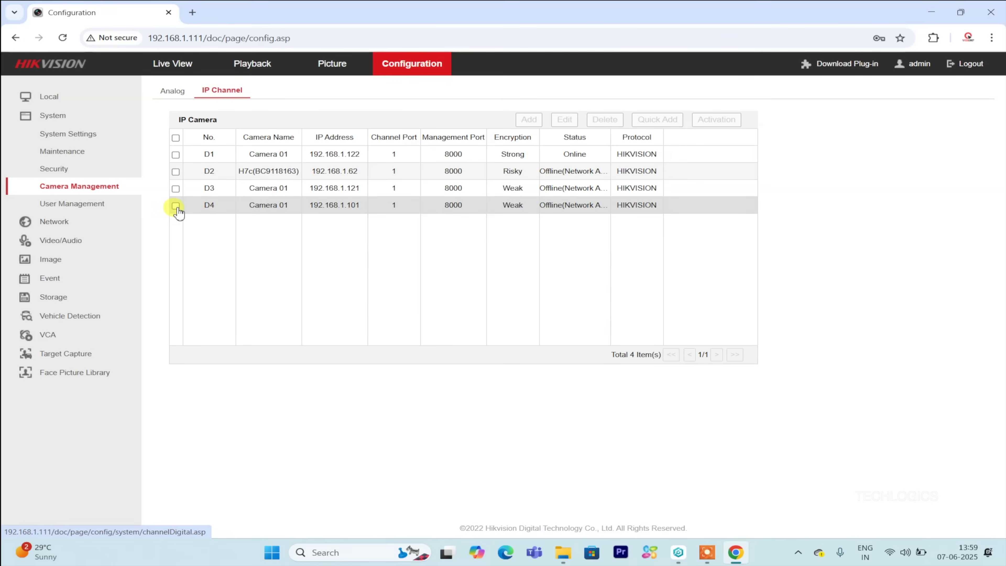
left_click(176, 205)
left_click(602, 122)
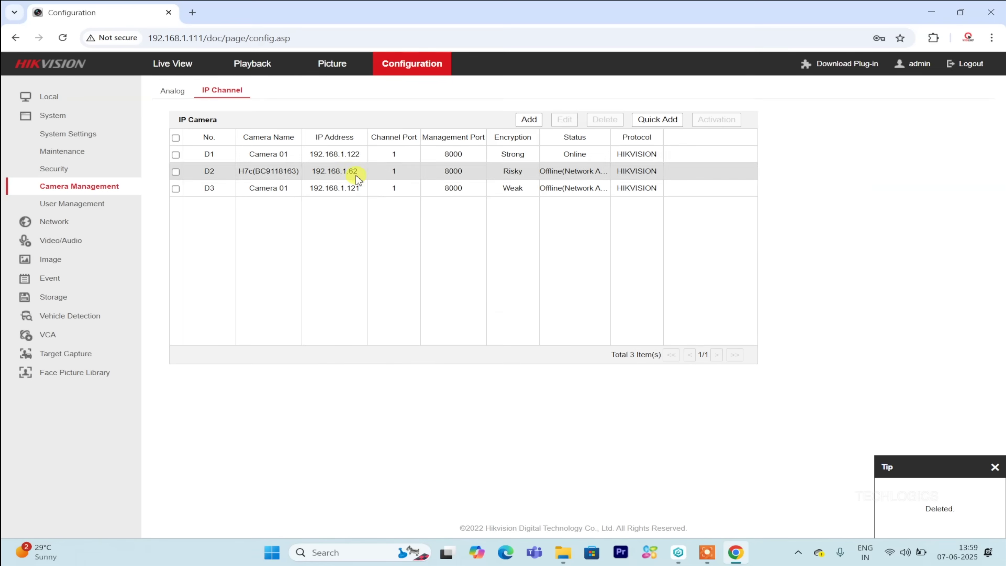
left_click(174, 89)
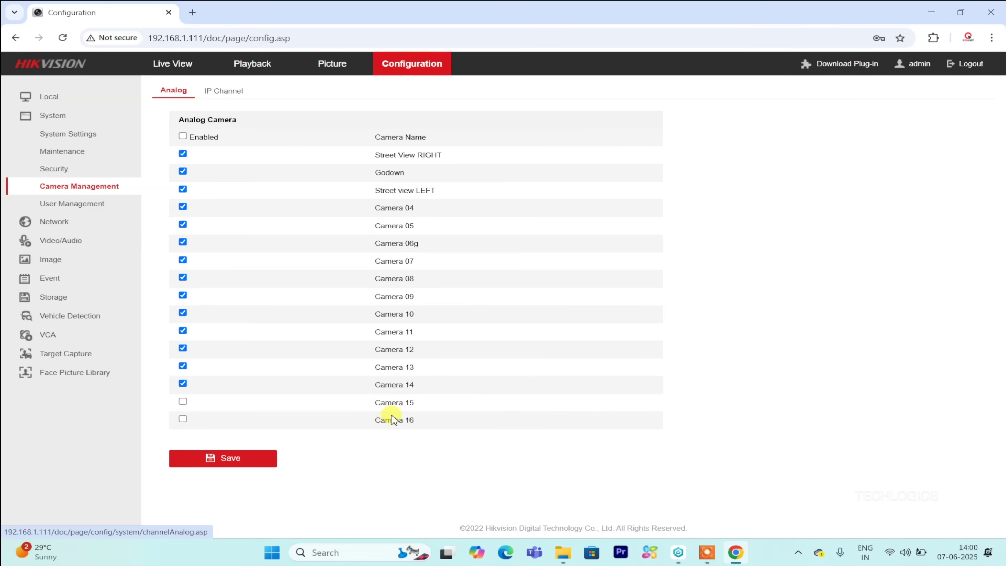
Run a Quick Add network scan on the IP Channel list and cancel it without adding cameras.
left_click(226, 90)
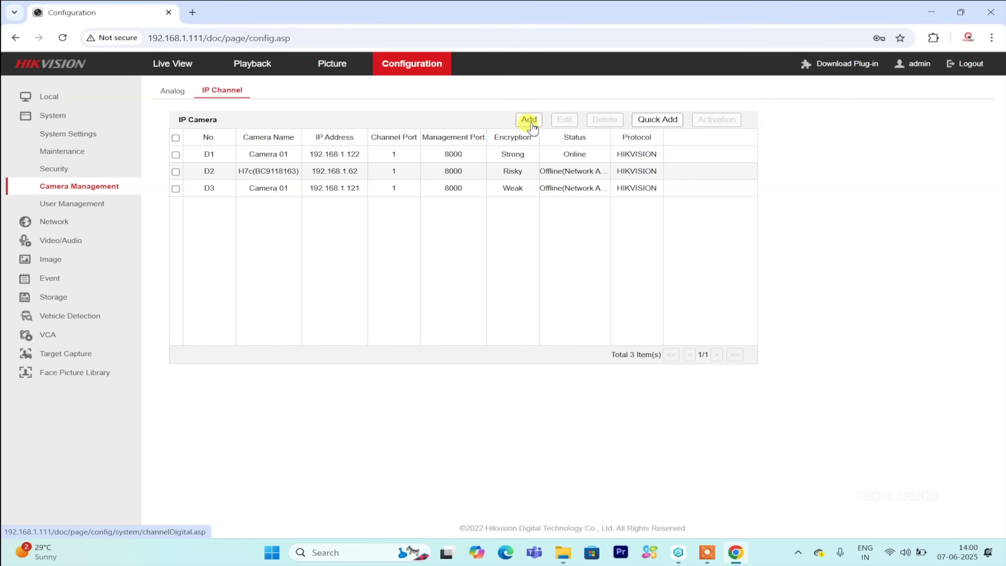
left_click(661, 122)
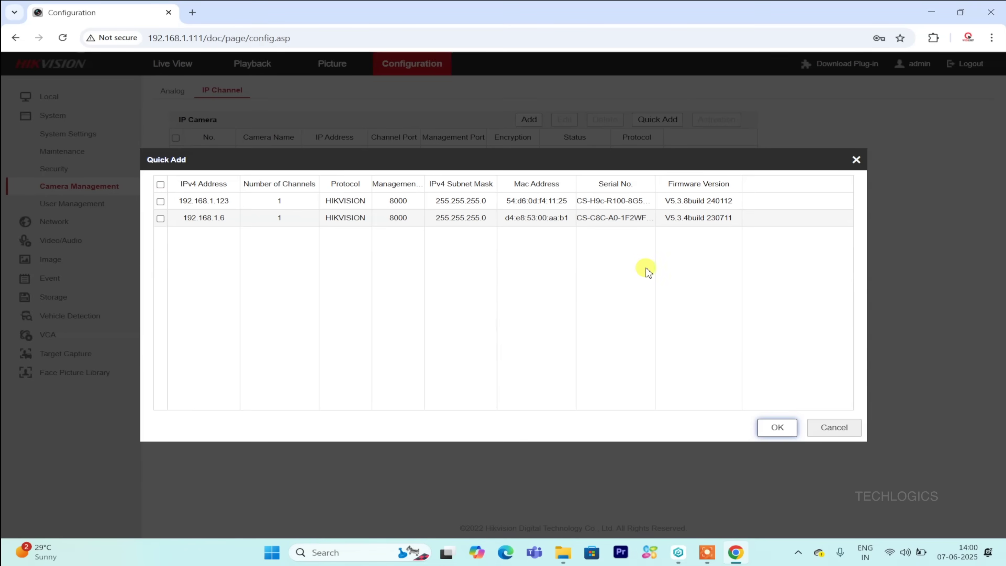
left_click(825, 427)
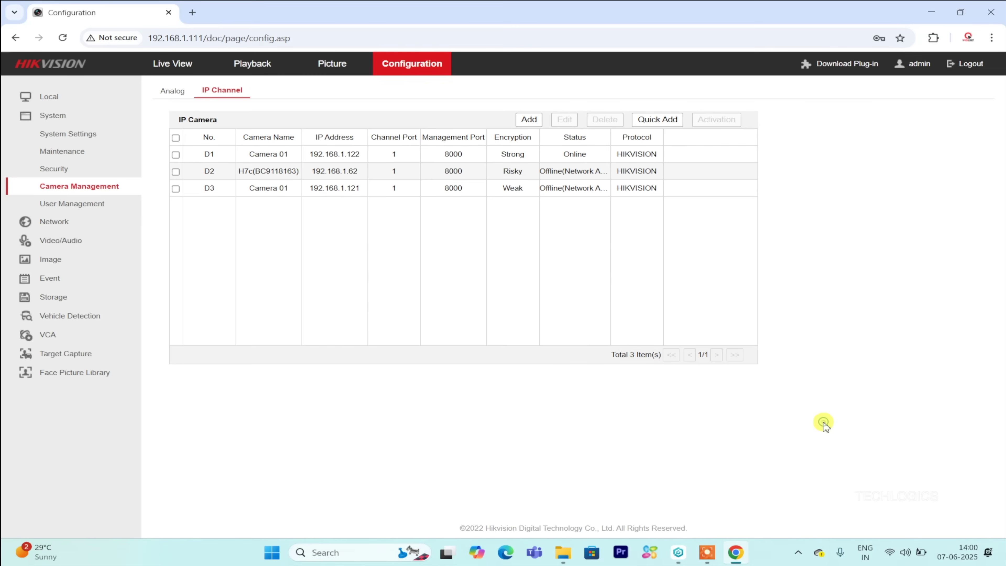
Start adding an IP camera manually at 192.168.1.130 using the ONVIF protocol.
left_click(529, 123)
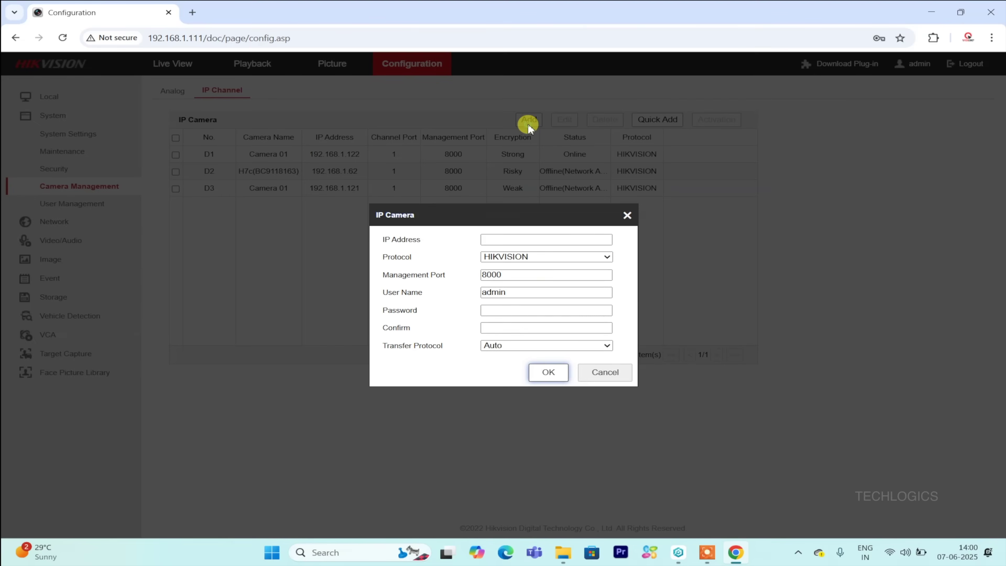
left_click(506, 239)
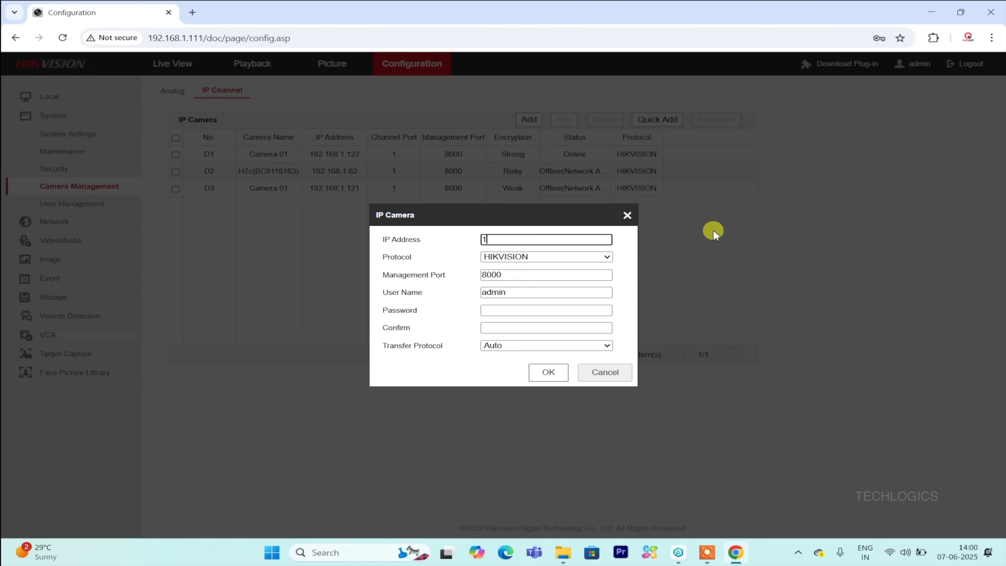
type("192.168.1.130")
key("Tab")
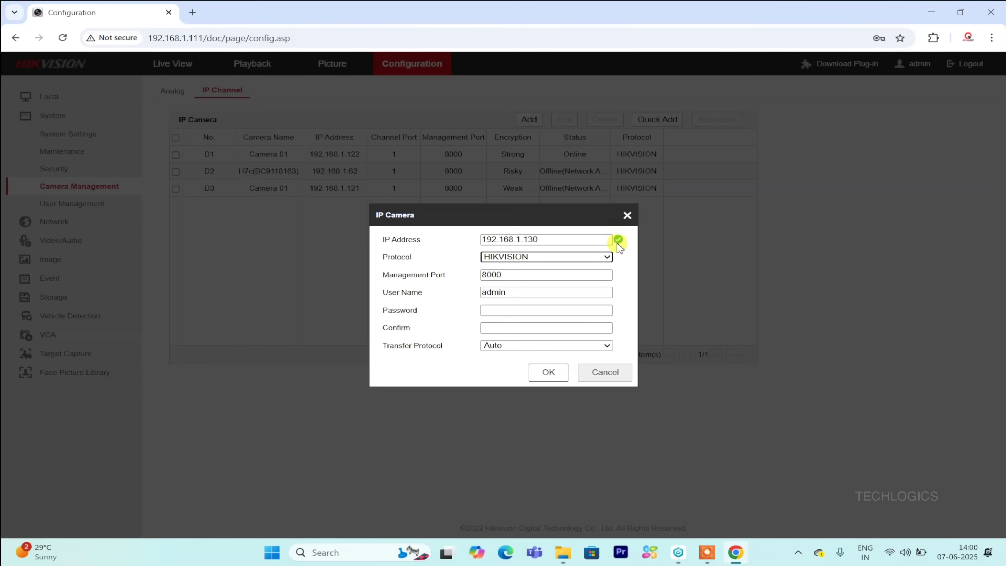
left_click(590, 258)
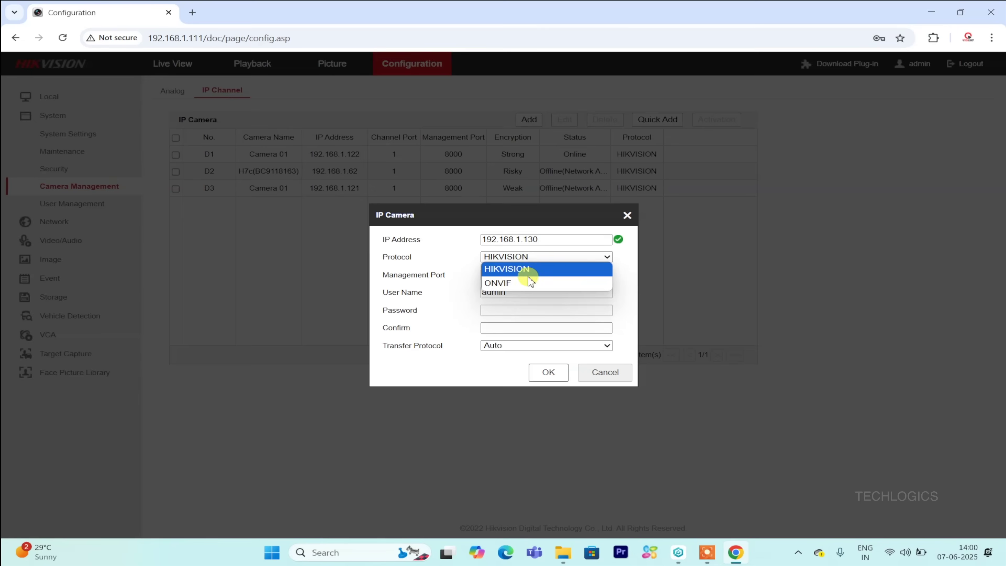
left_click(517, 282)
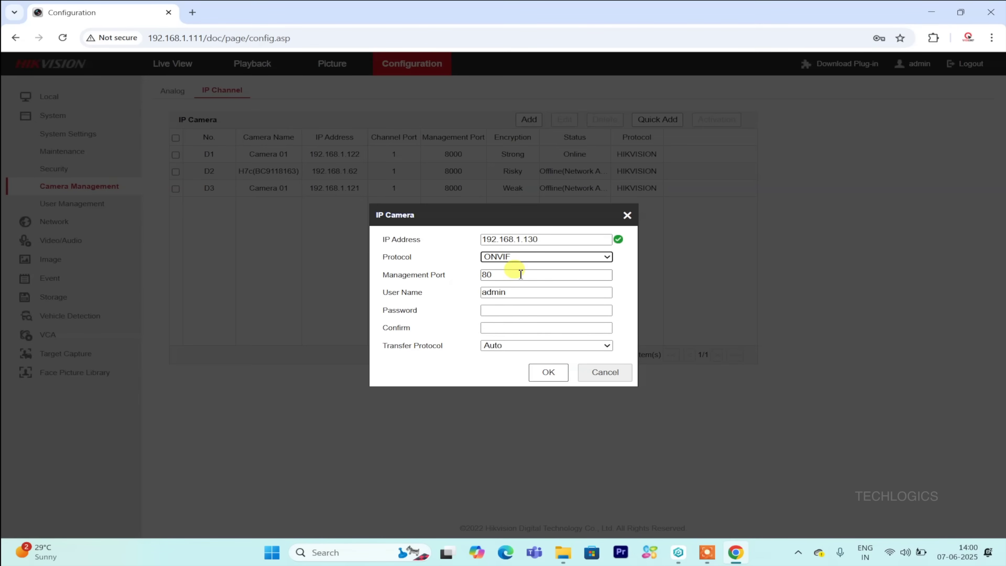
key("Tab")
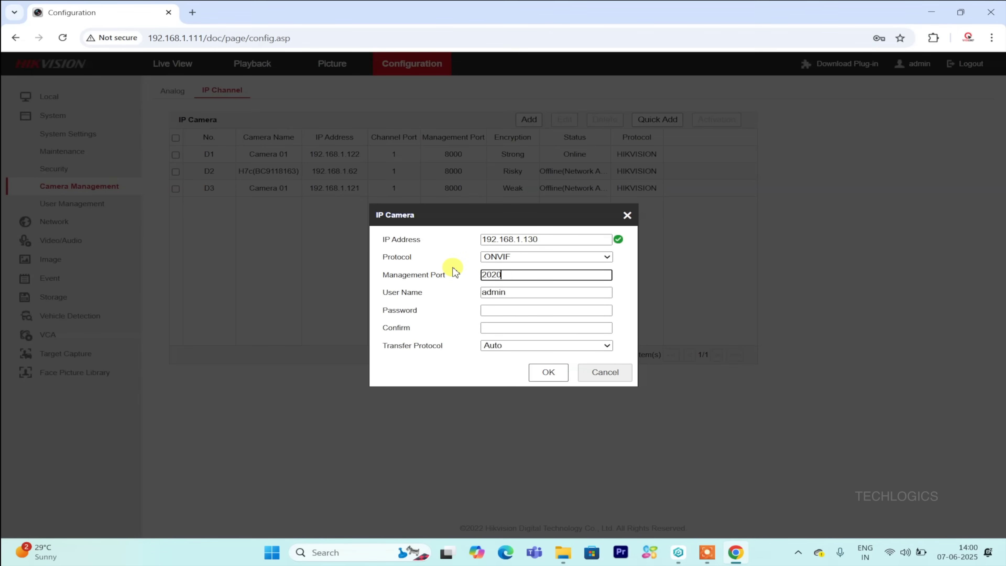
Enter and confirm the camera password and save, adding the VIGI camera online as D4.
left_click(512, 310)
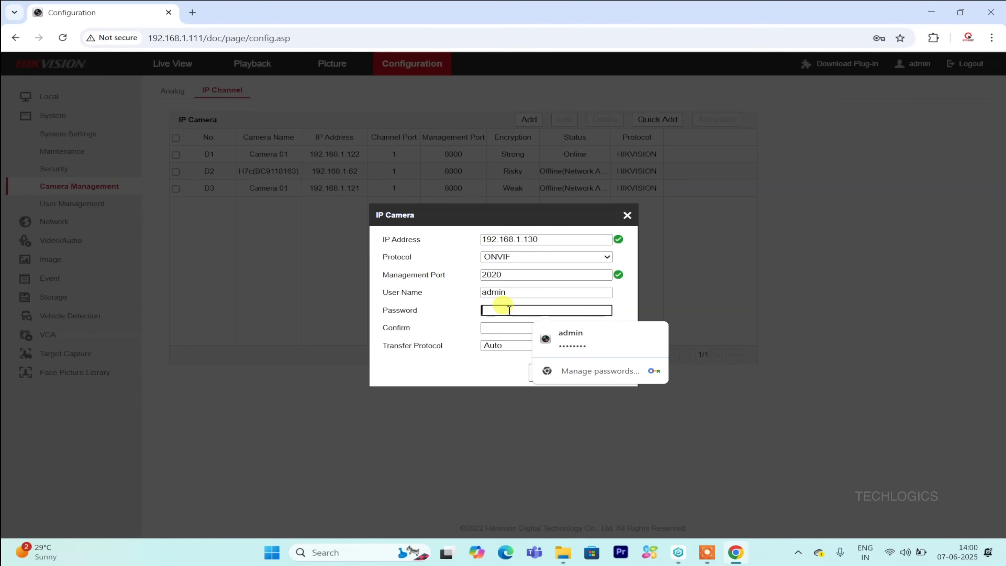
type("**")
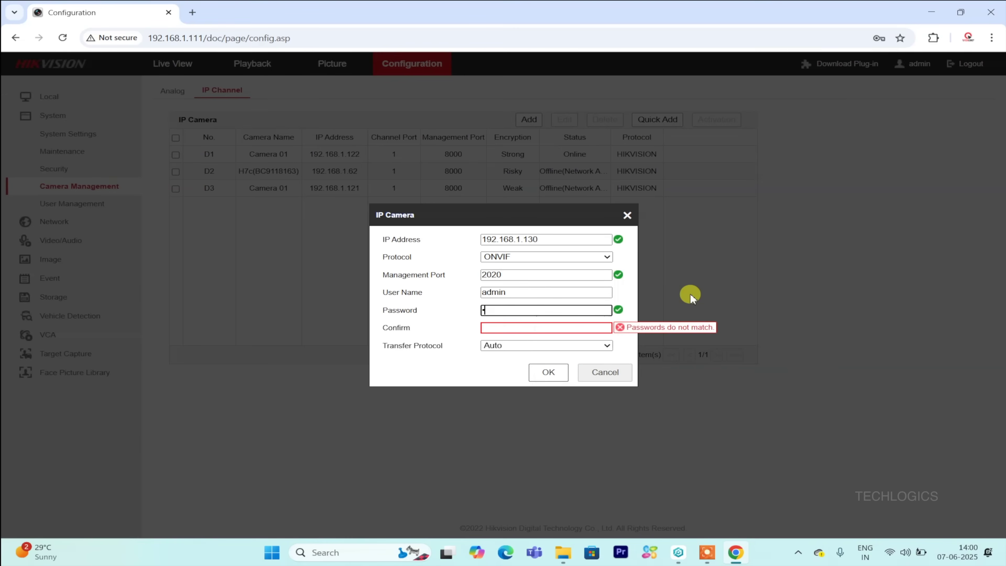
type("*********")
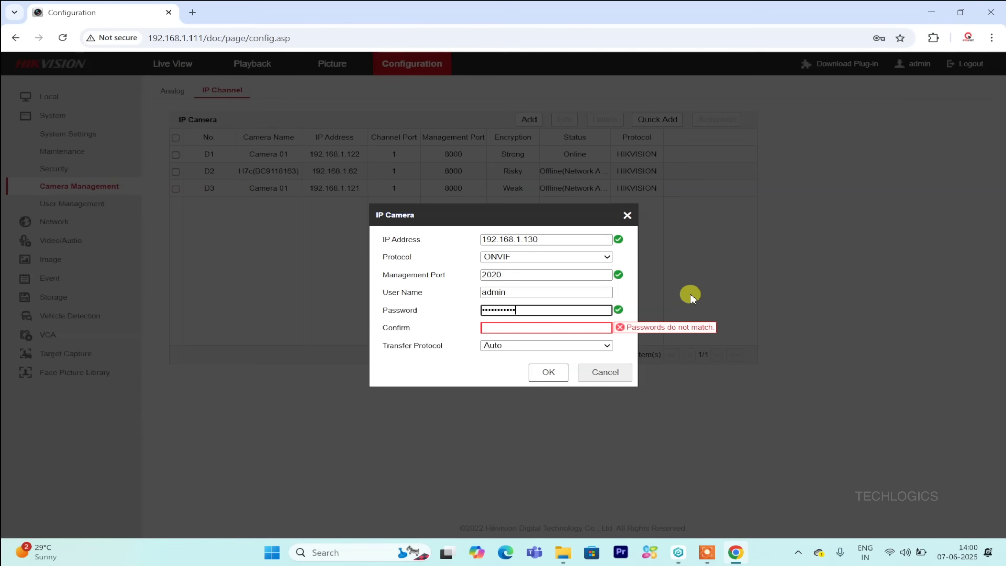
left_click(553, 328)
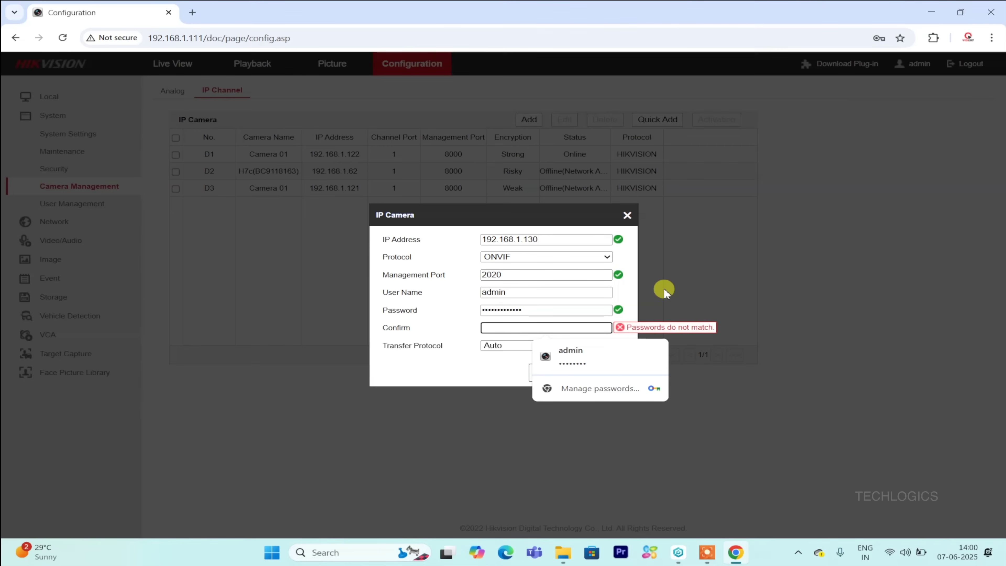
type("****")
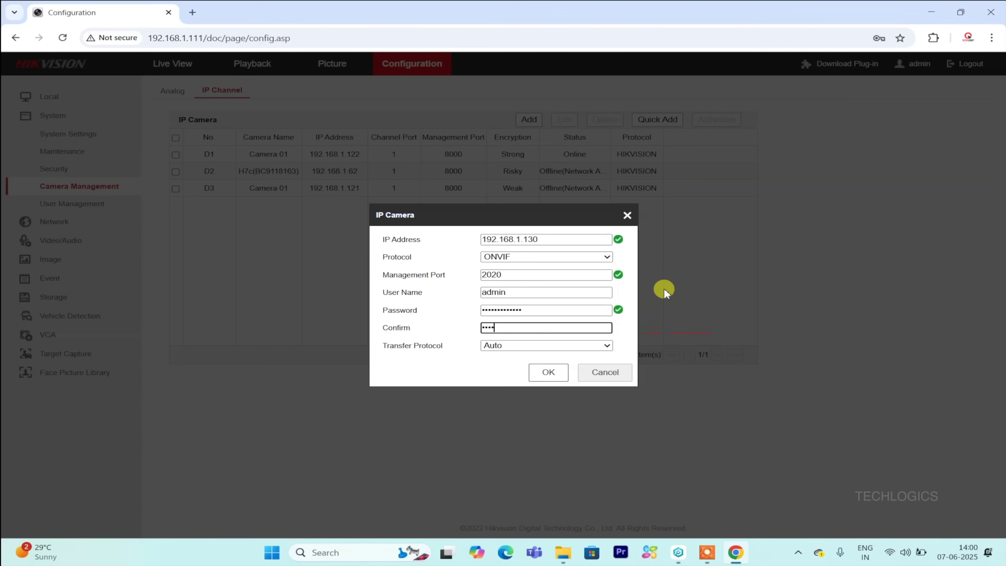
type("*****")
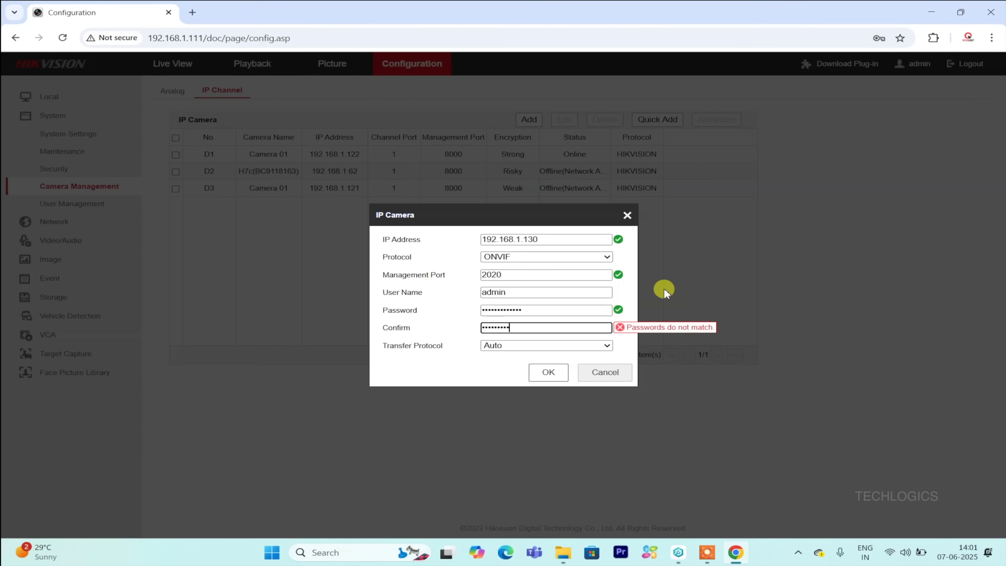
type("***")
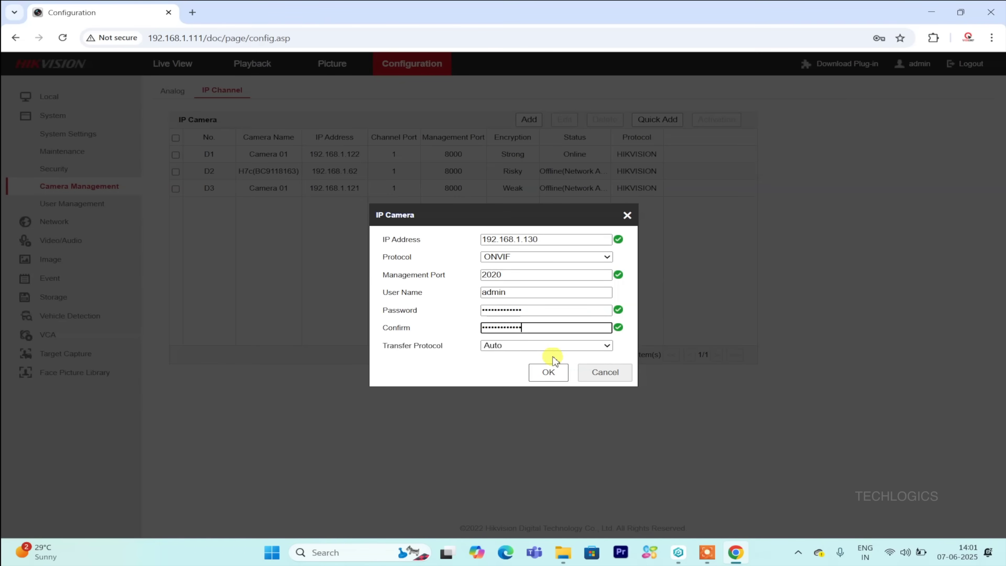
left_click(564, 379)
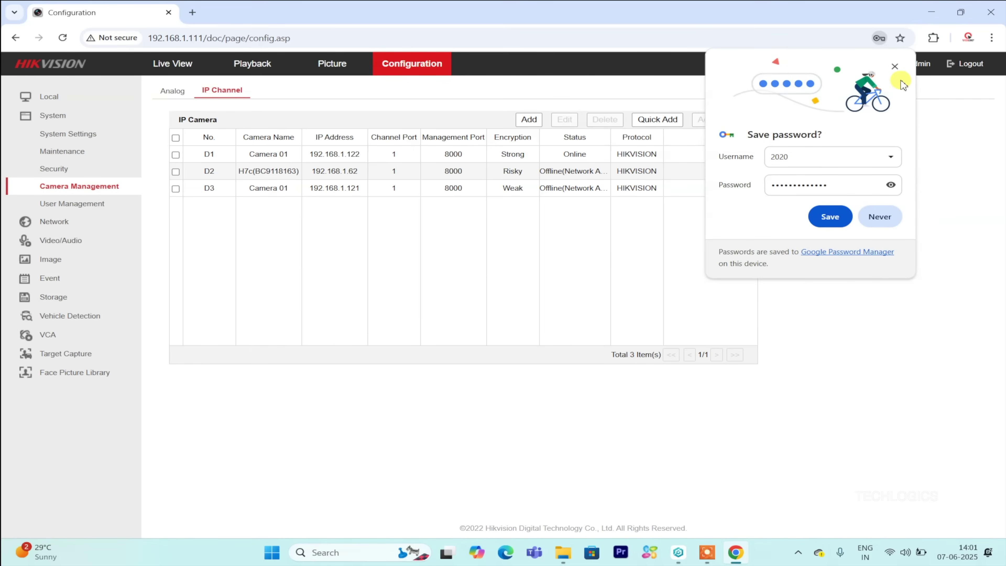
left_click(895, 67)
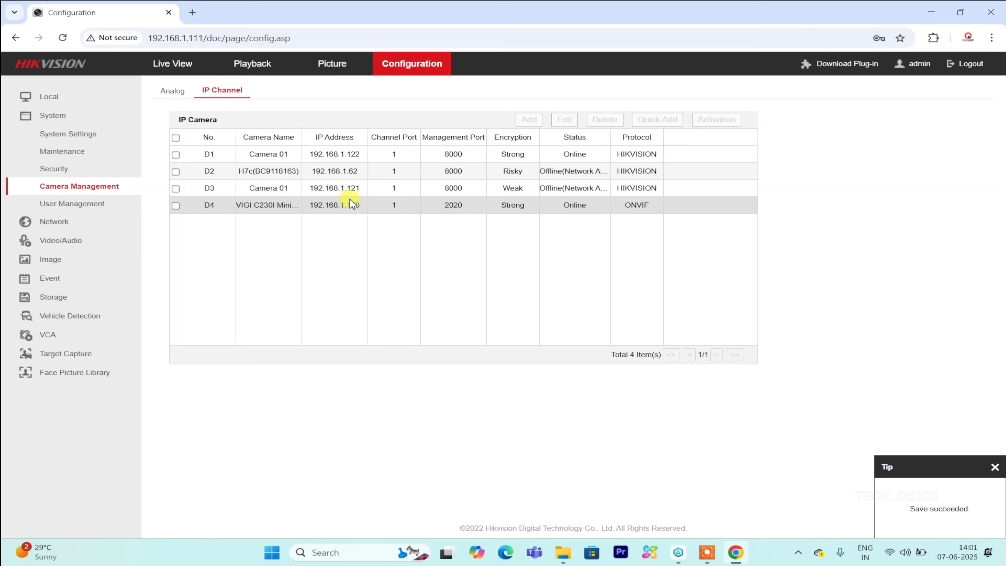
left_click(596, 211)
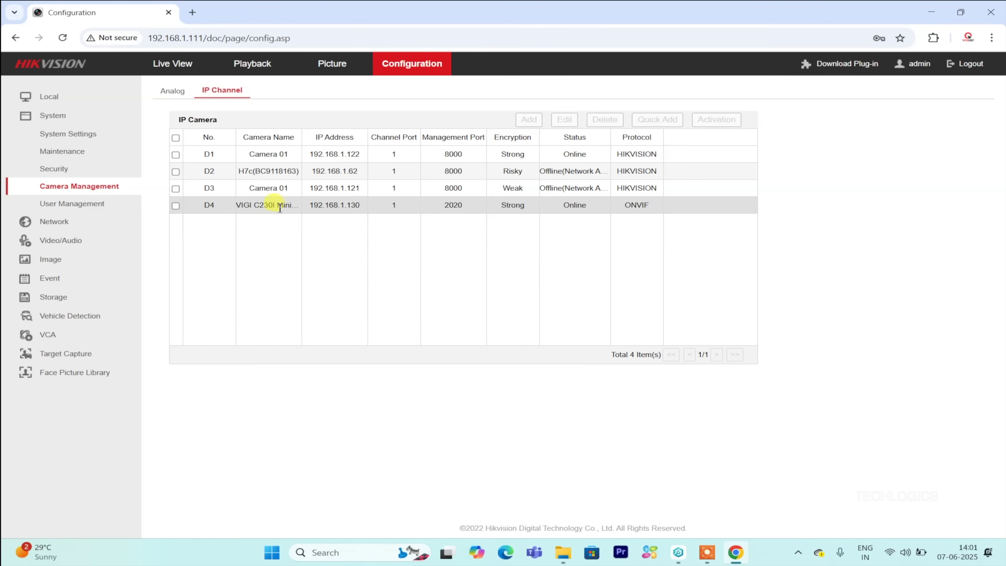
left_click(104, 205)
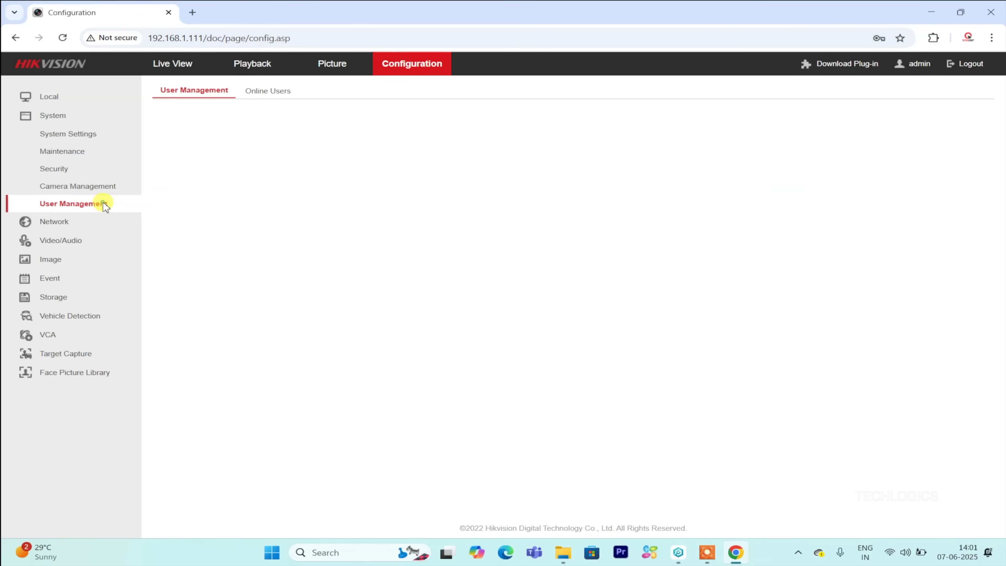
left_click(106, 186)
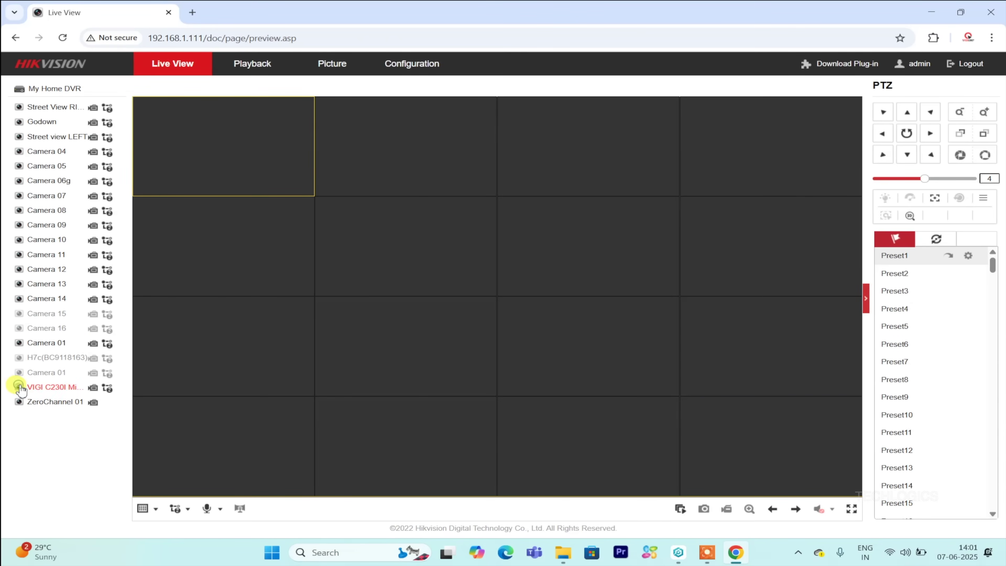
Play the VIGI C230I feed in a 1x1 layout, record a clip, and restart its live feed.
left_click(78, 387)
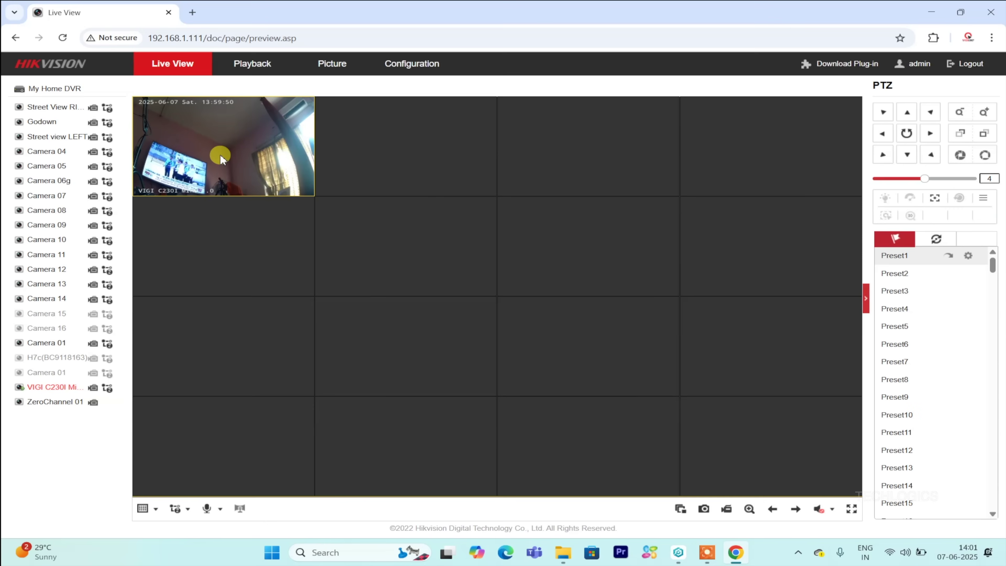
left_click(143, 508)
left_click(143, 527)
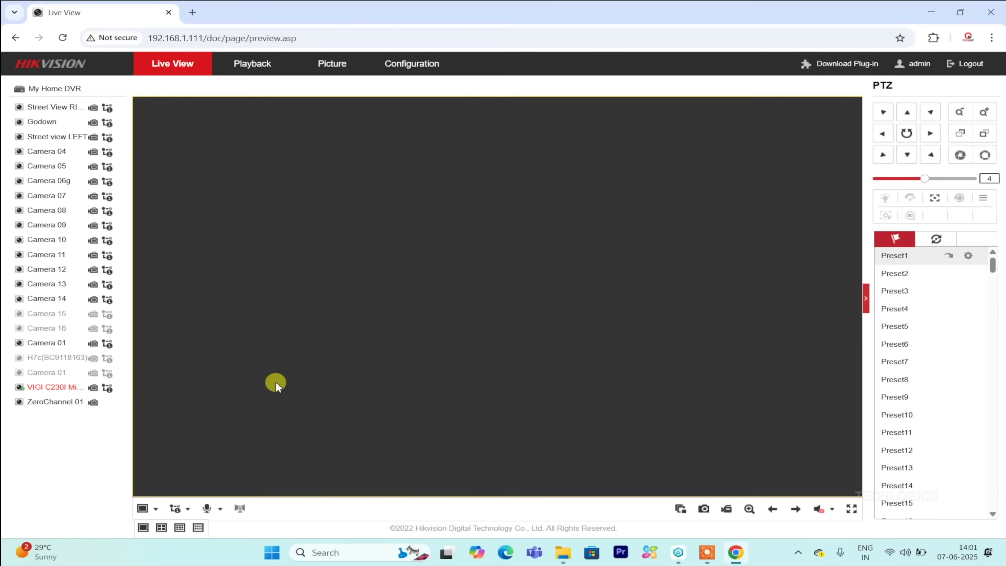
left_click(93, 388)
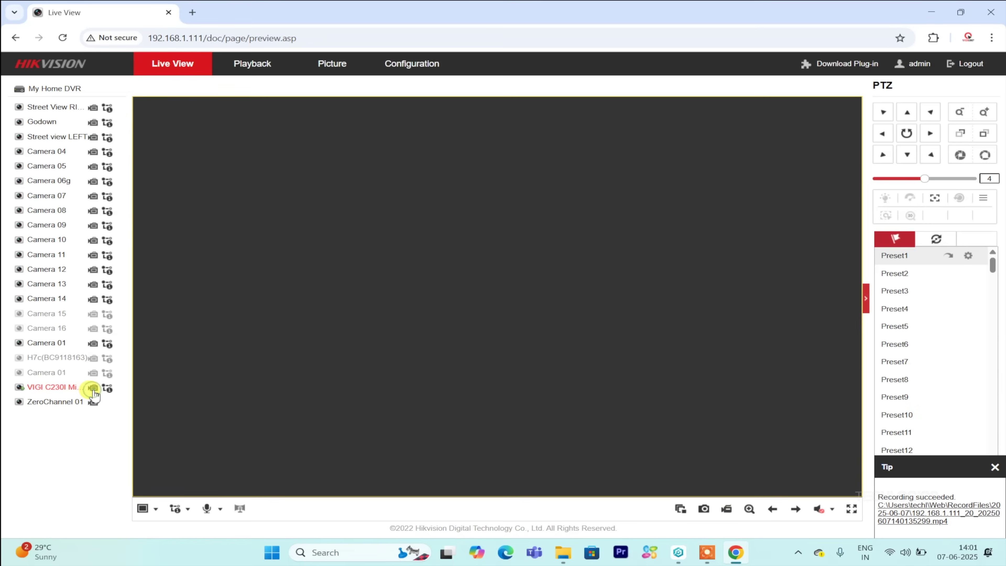
left_click(994, 467)
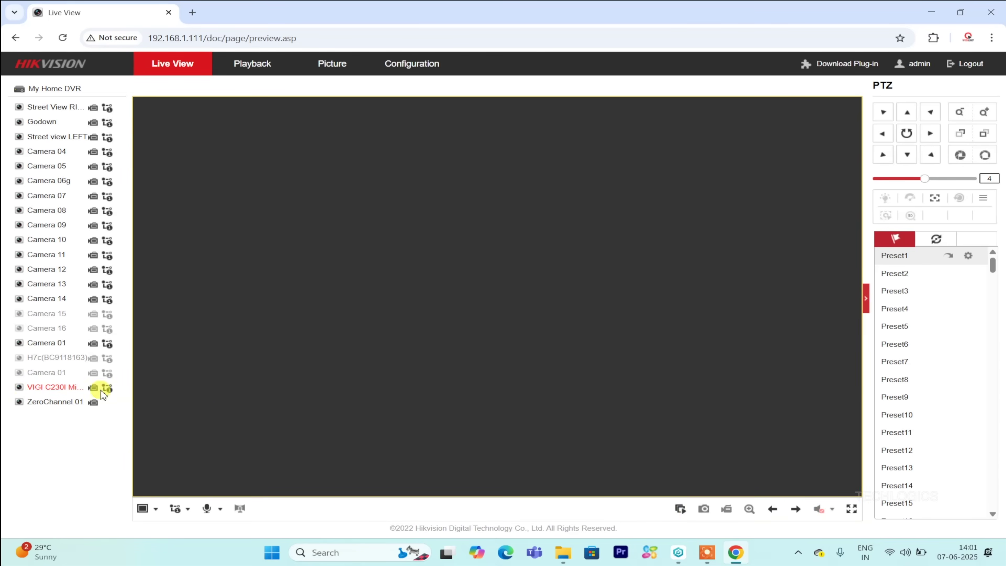
left_click(19, 387)
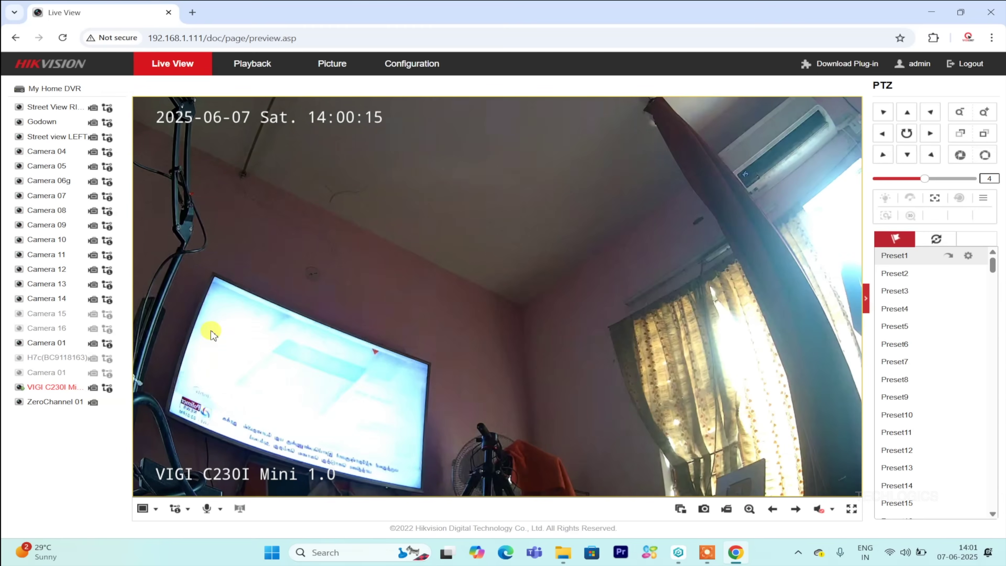
Switch to a 2x2 grid with Street View RIGHT top-right and Camera 05 bottom-left beside VIGI.
left_click(143, 508)
left_click(161, 527)
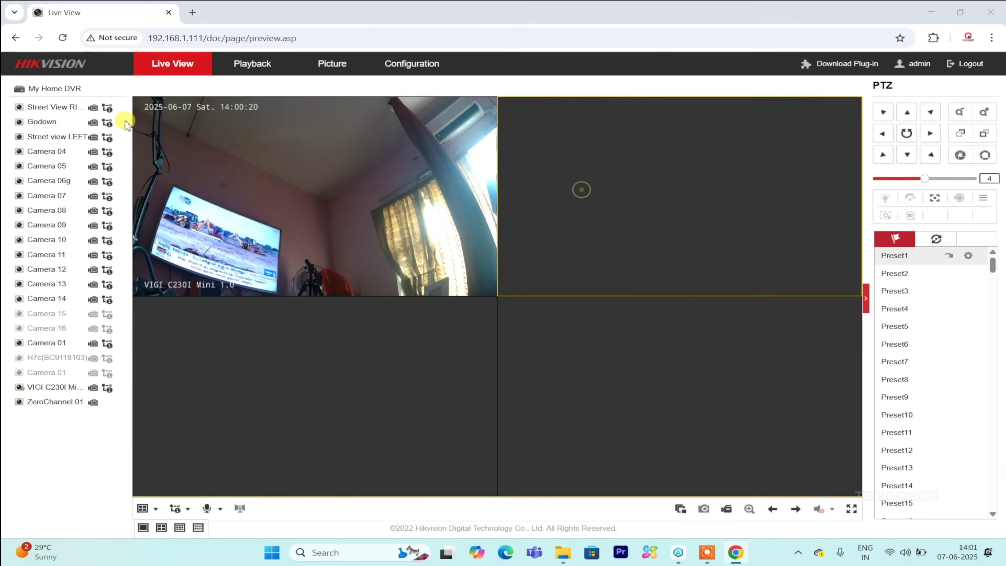
left_click(22, 110)
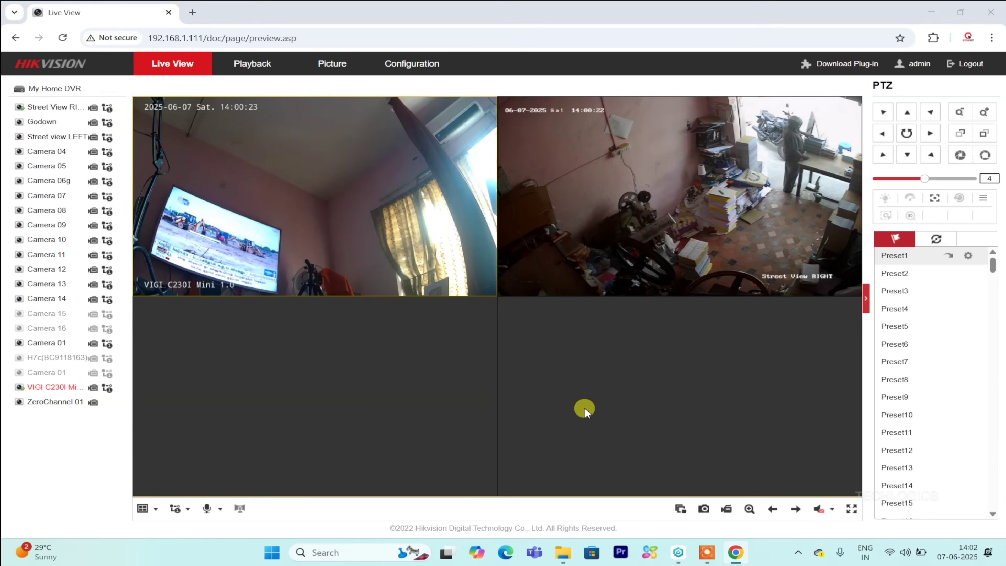
left_click(185, 135)
left_click(186, 316)
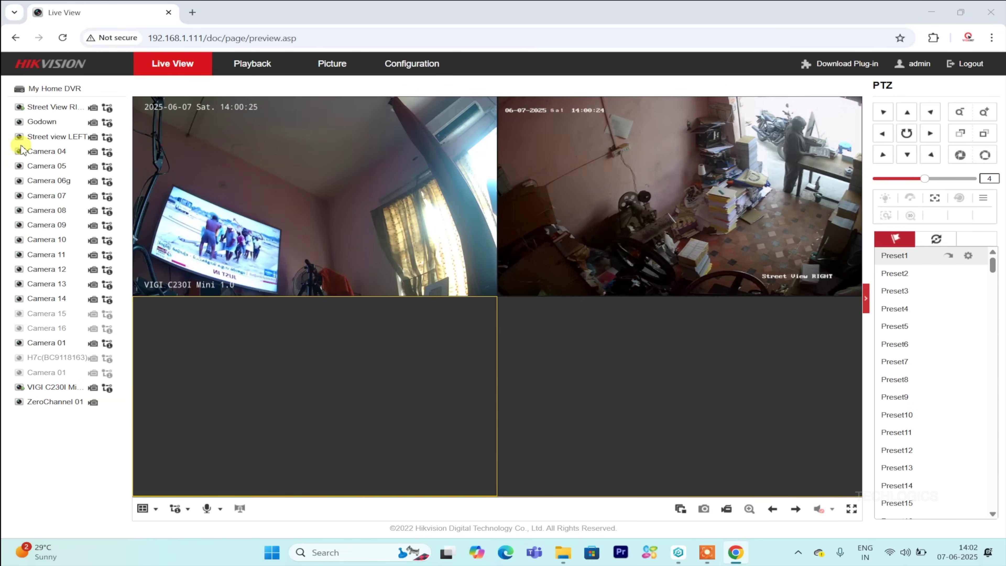
left_click(17, 154)
left_click(22, 166)
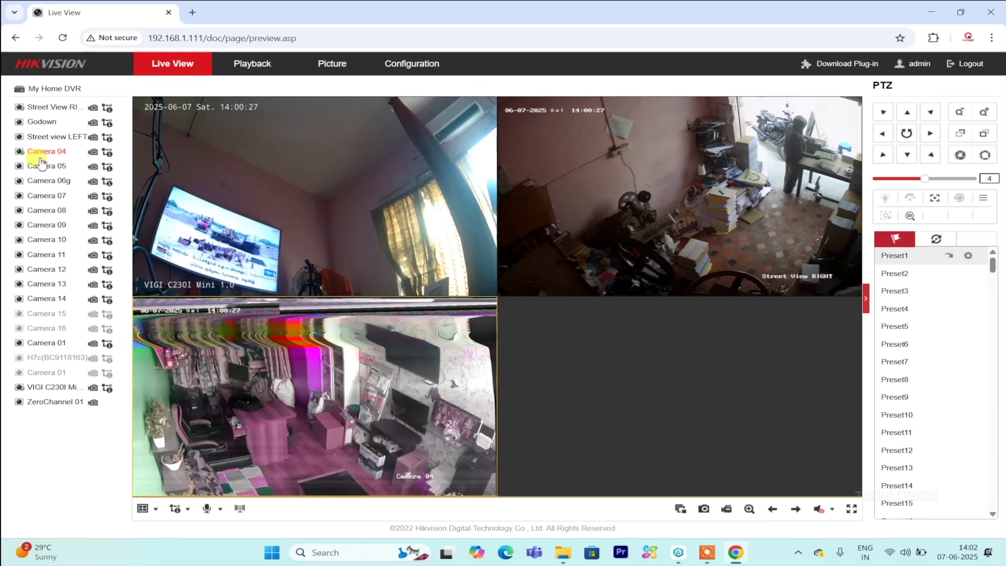
Play Street view LEFT in the bottom-right pane, then stop all live views.
left_click(547, 387)
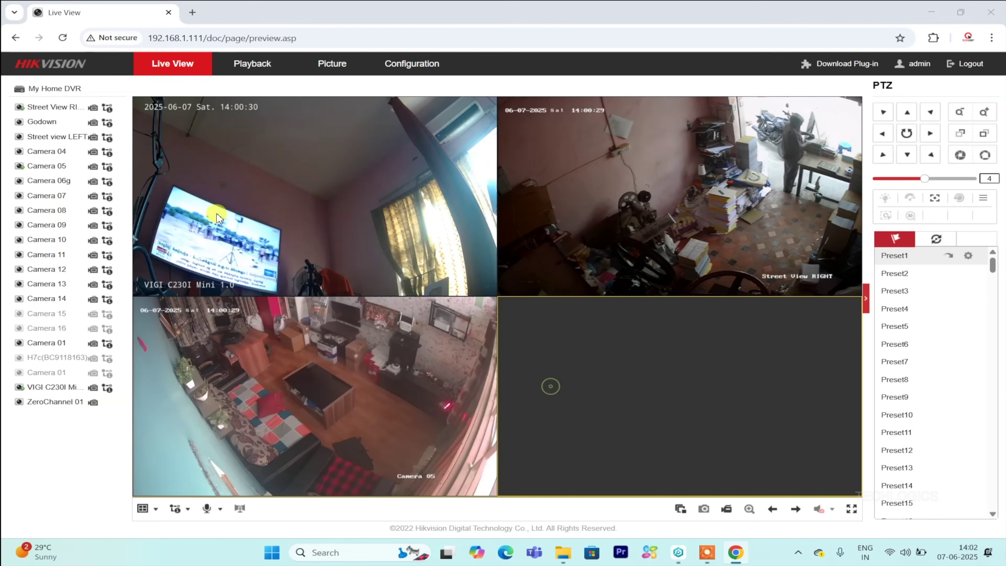
left_click(9, 137)
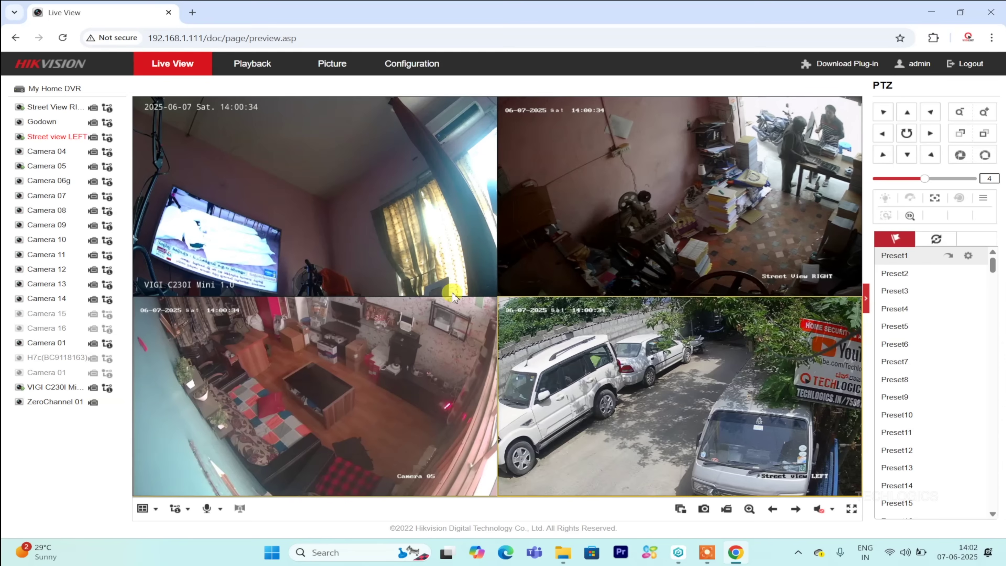
left_click(684, 514)
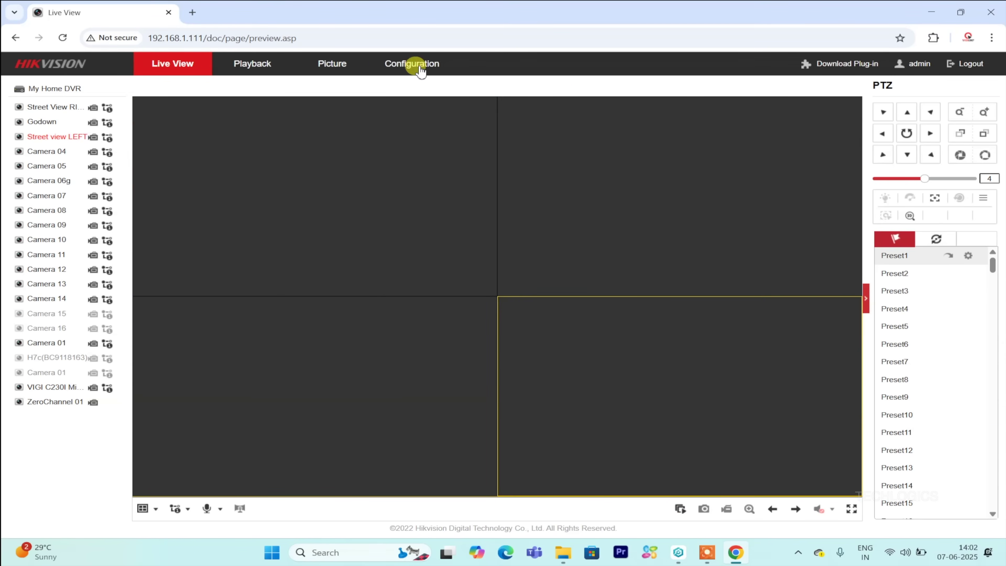
Open the recording Schedule Settings for camera [D4] VIGI C230I Mini 1.0.
left_click(411, 64)
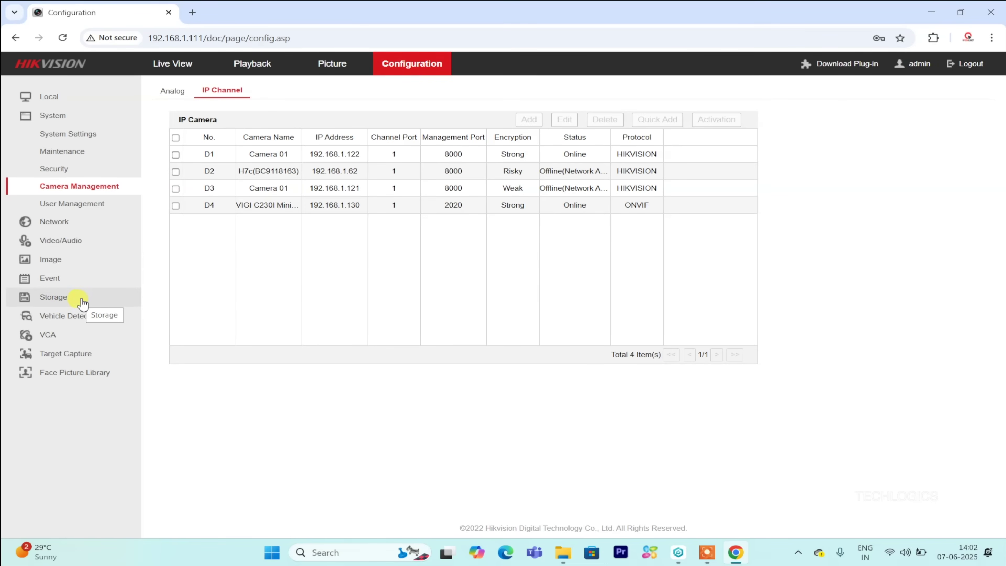
left_click(81, 299)
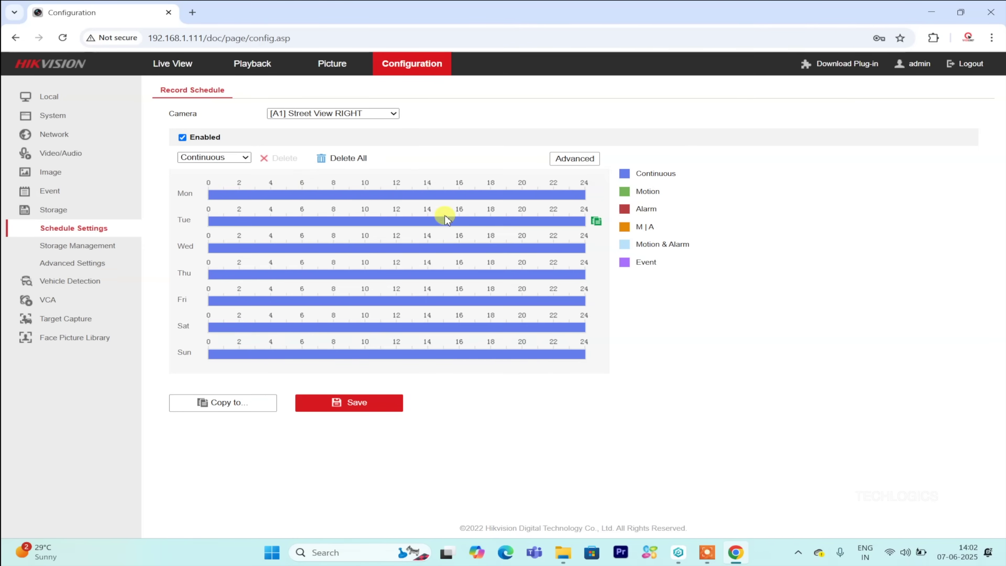
left_click(384, 114)
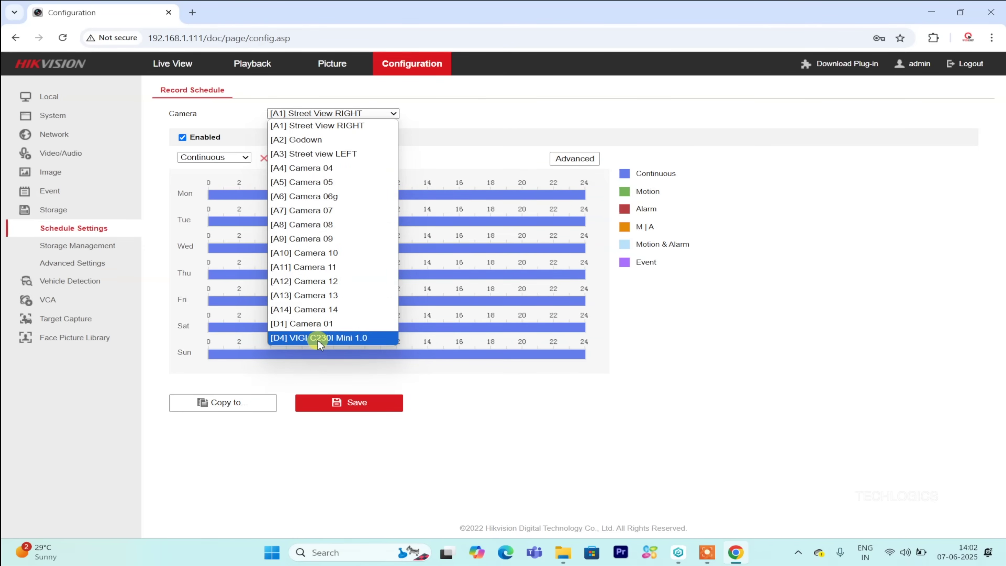
left_click(336, 339)
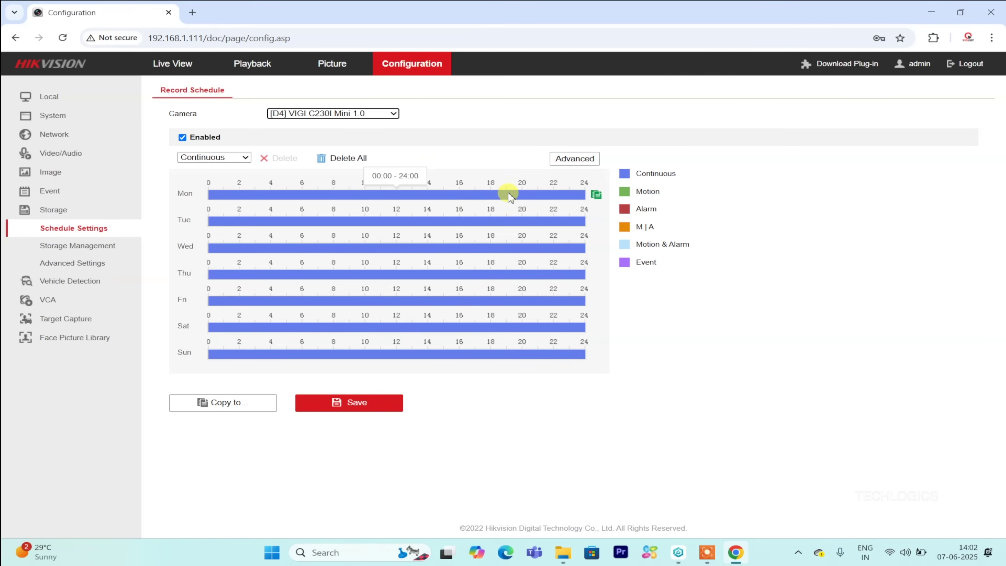
Confirm the week-long schedule stays Continuous, then go to the Playback page for 7 June 2025.
left_click(596, 194)
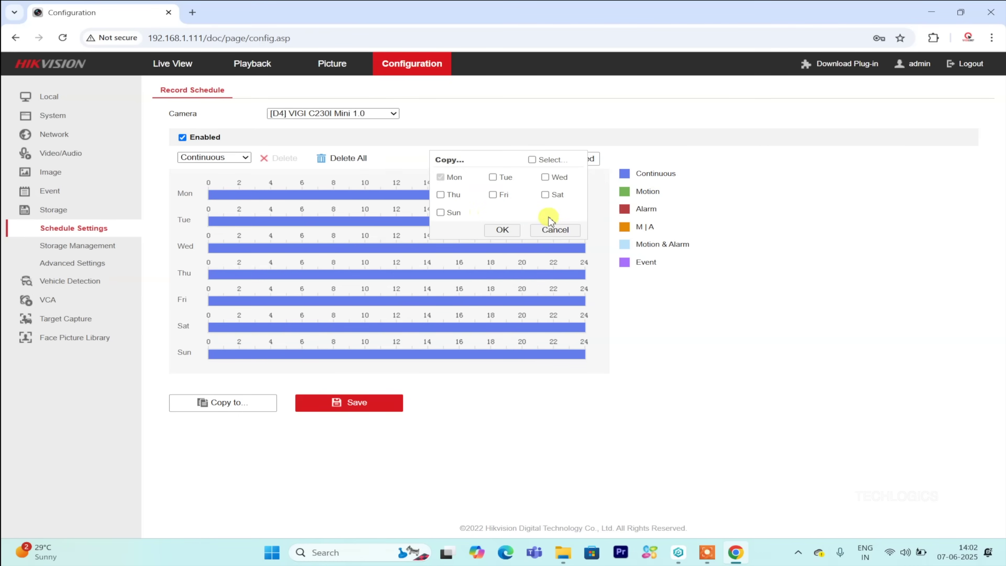
left_click(550, 229)
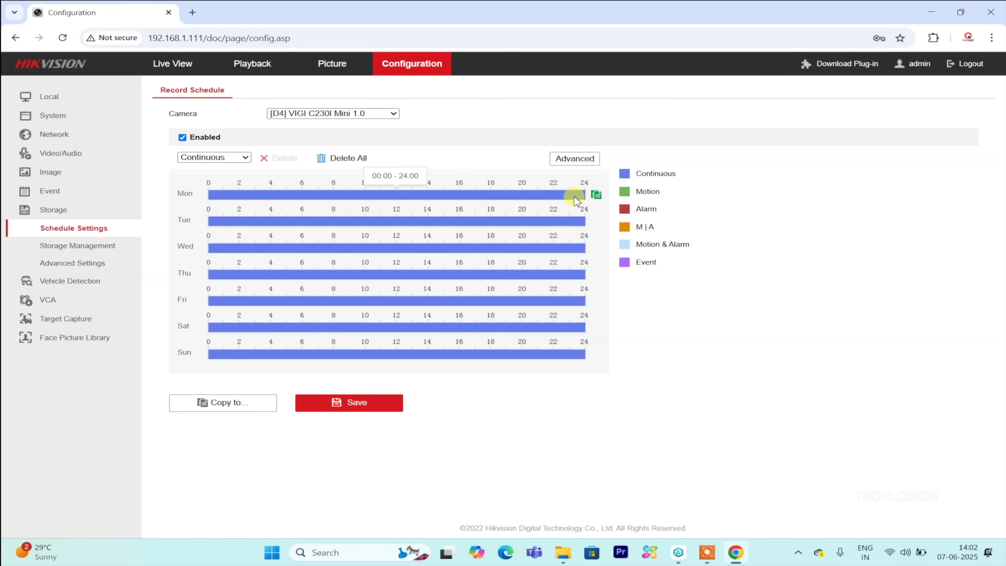
left_click(222, 157)
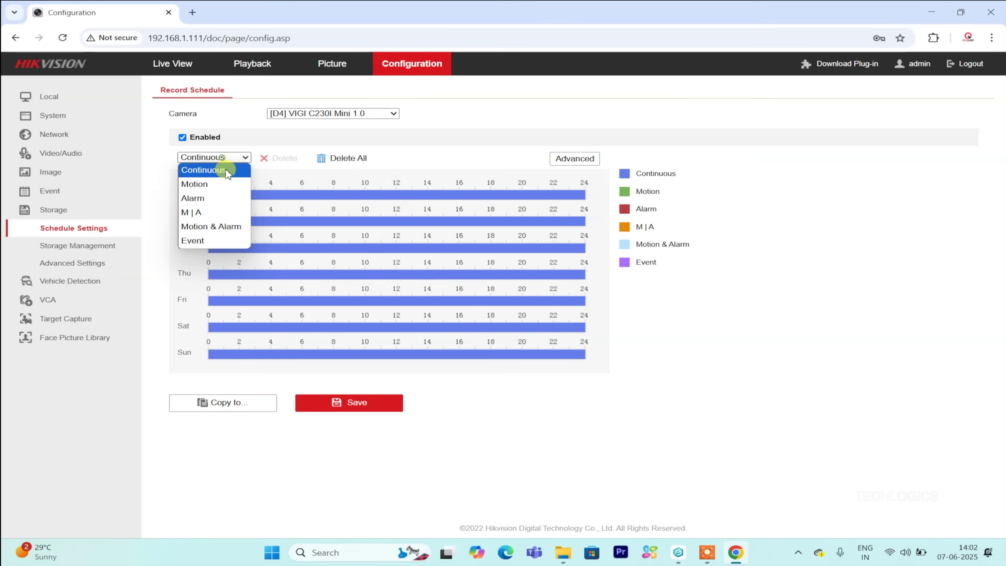
left_click(478, 139)
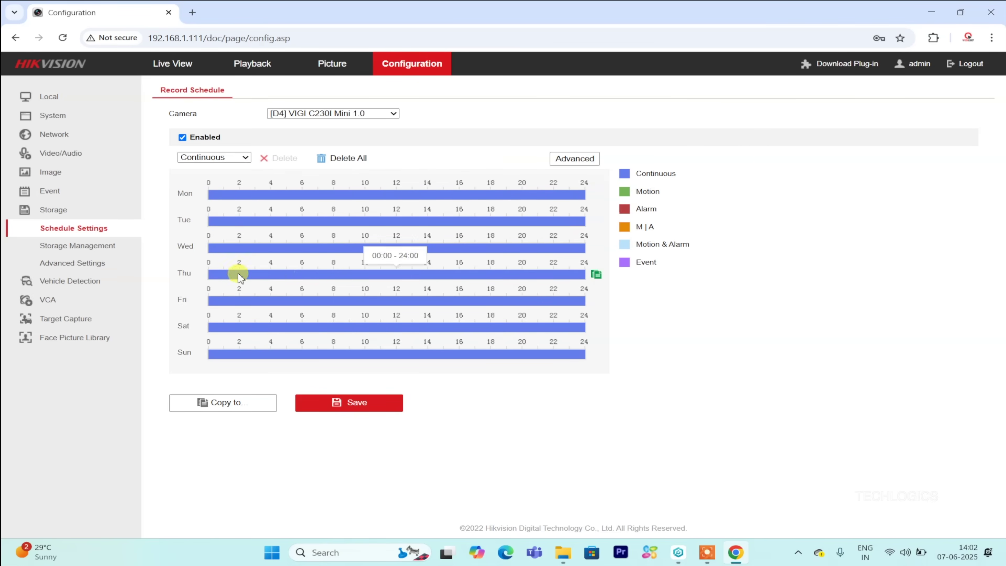
left_click(257, 71)
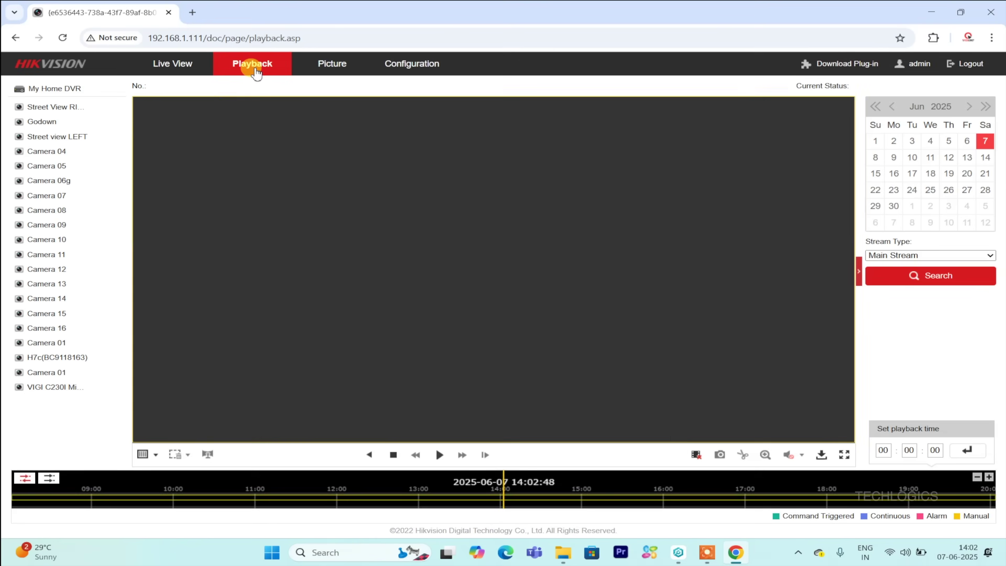
Play the VIGI C230I Mini recording from 14:00 on 7 June in a single 1x1 tile.
left_click(44, 388)
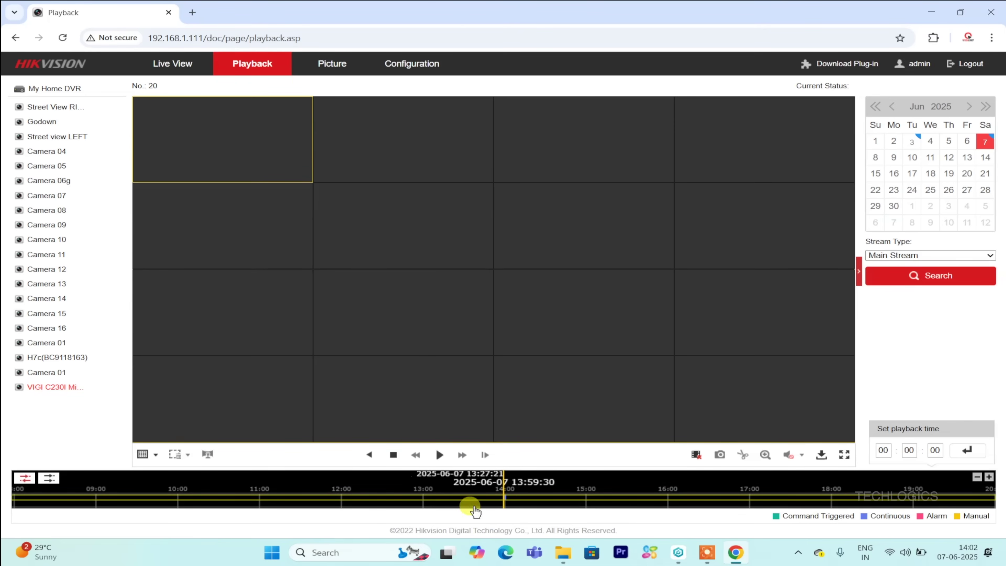
left_click(987, 477)
left_click(987, 477)
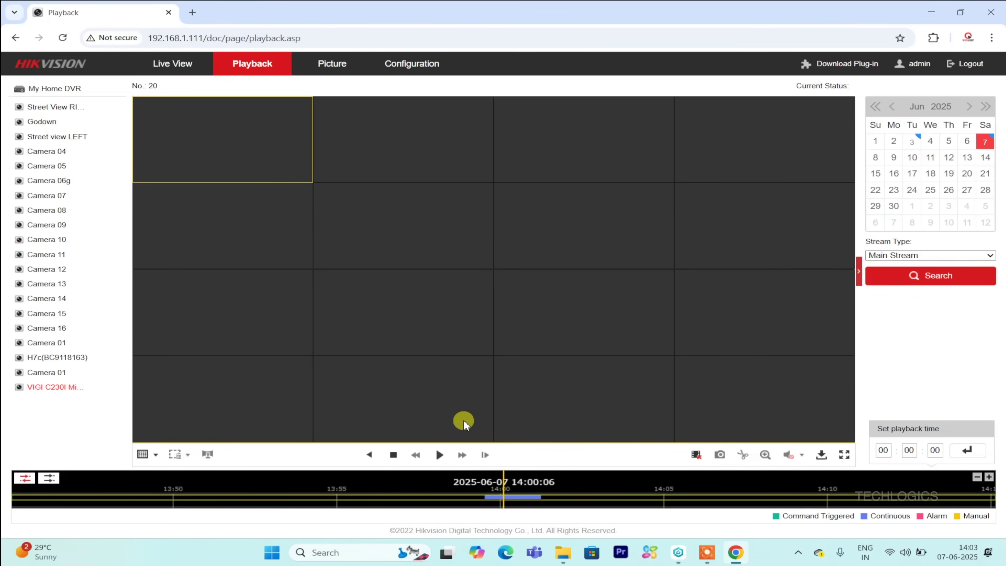
left_click_drag(513, 496, 516, 495)
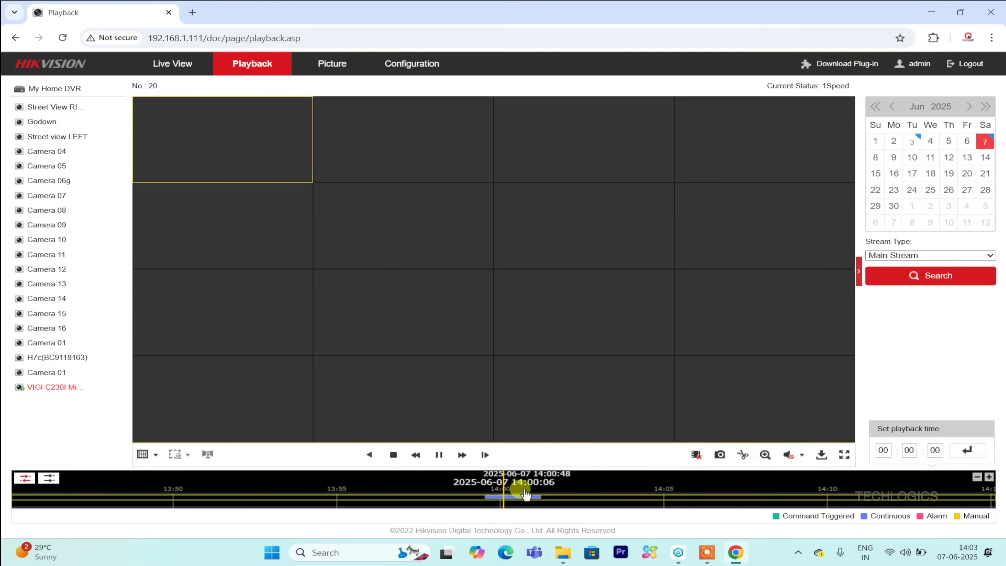
left_click(143, 454)
left_click(143, 473)
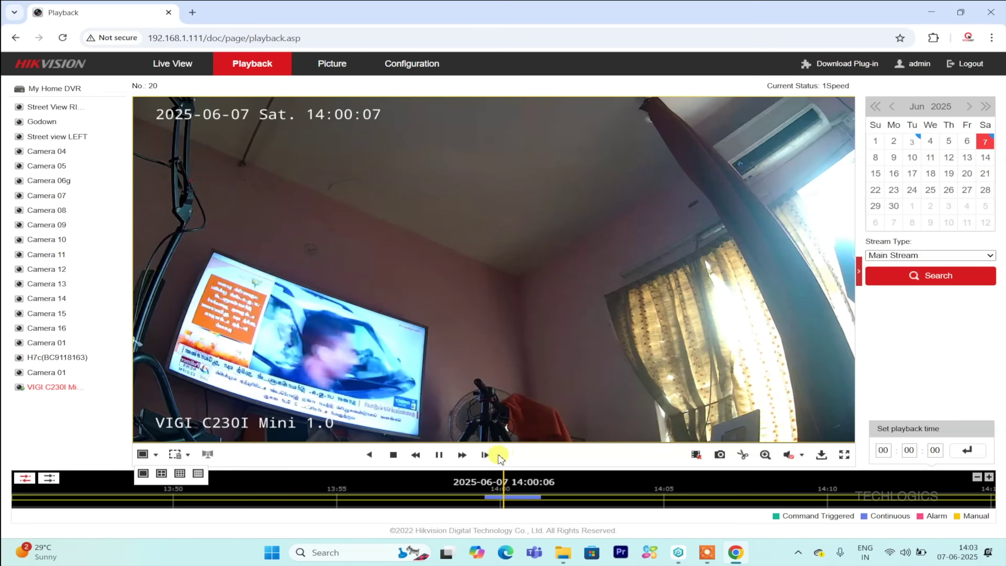
Keep 7 June selected, nudge the playback position, fast-forward, stop playback and log out.
left_click(966, 141)
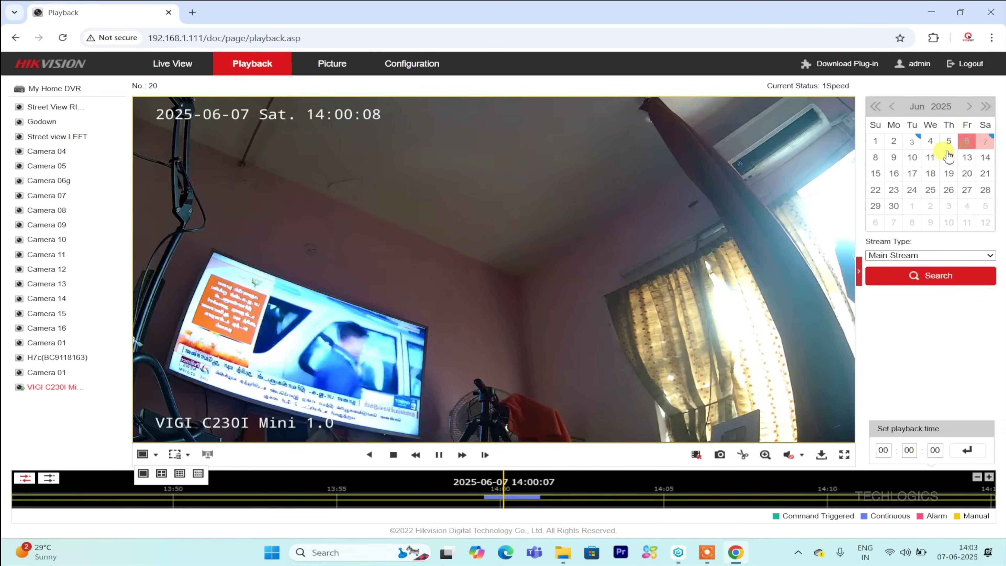
left_click(986, 143)
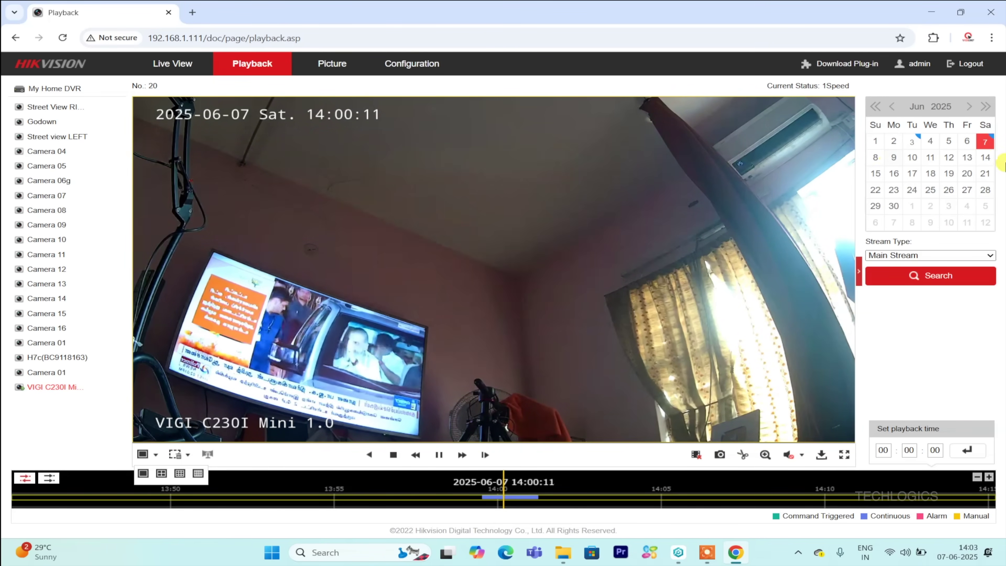
left_click_drag(534, 480, 512, 480)
left_click(439, 455)
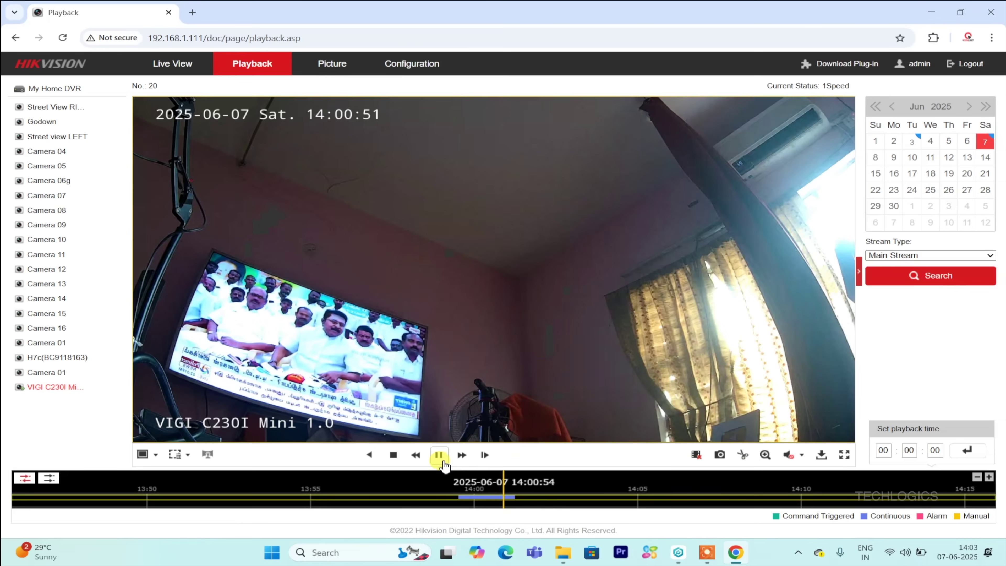
left_click(461, 455)
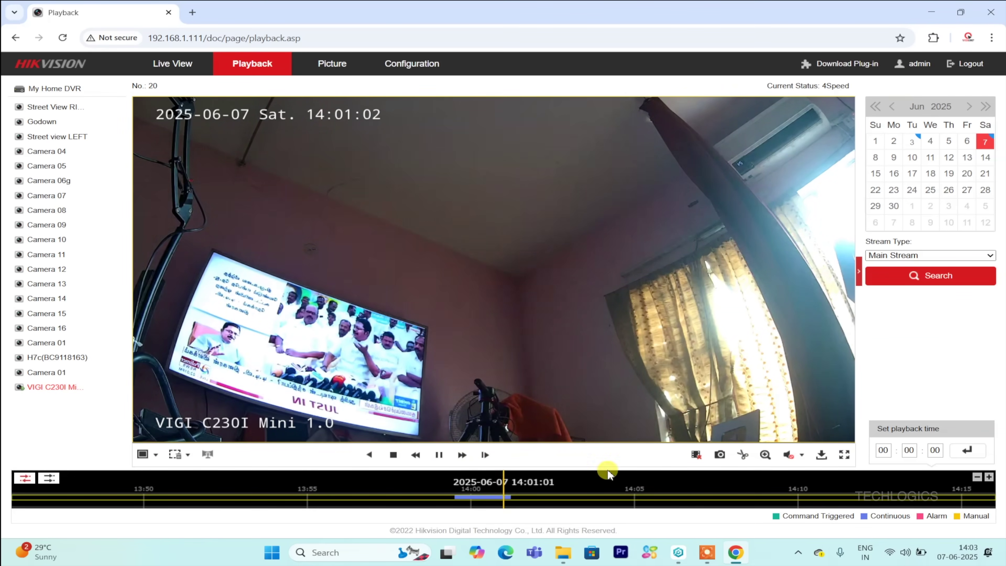
left_click(393, 455)
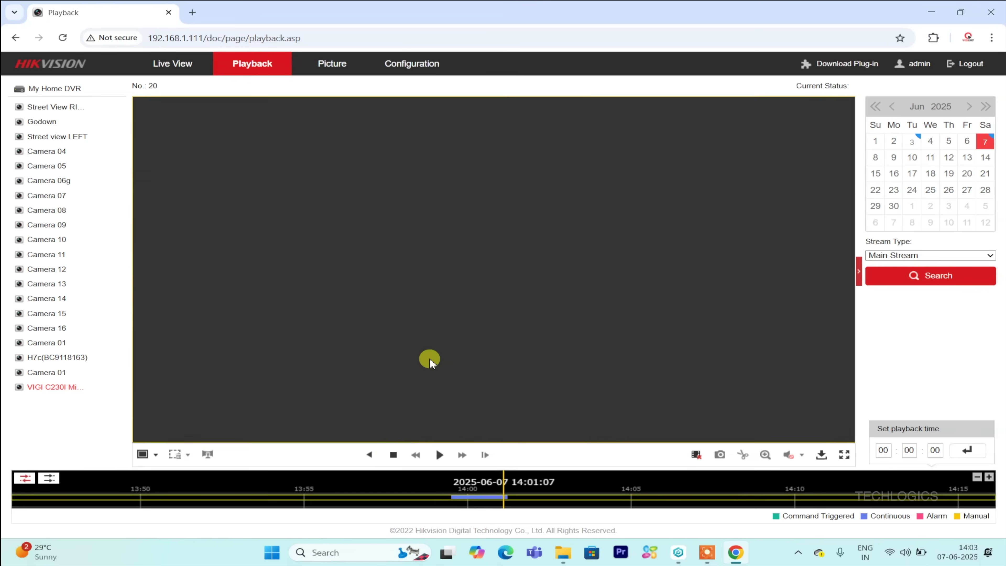
left_click(980, 68)
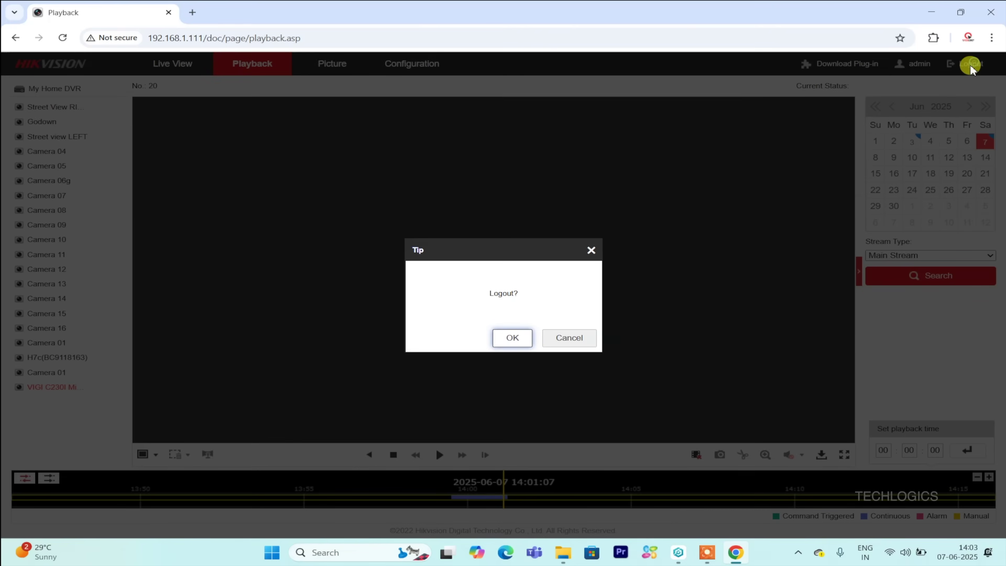
left_click(512, 337)
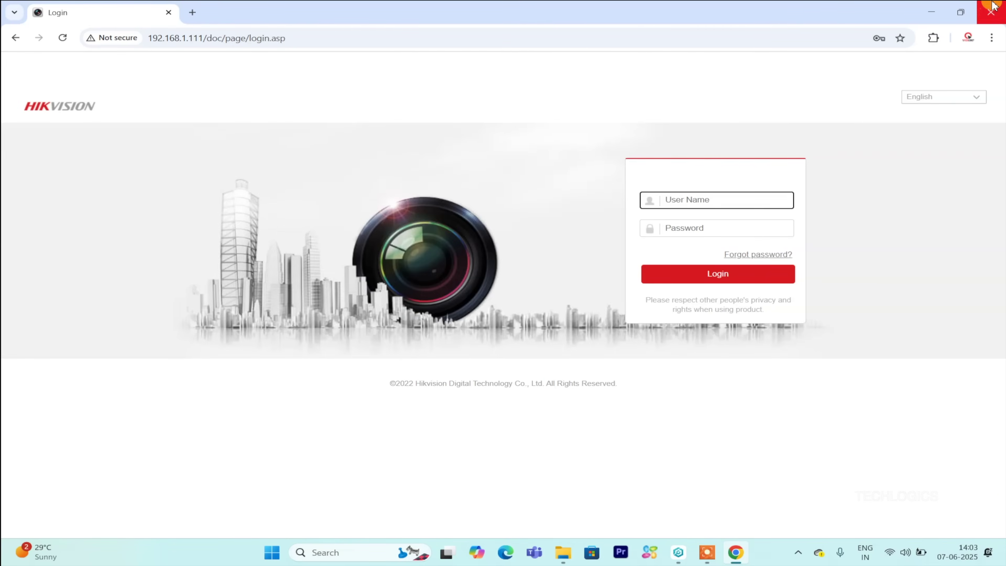